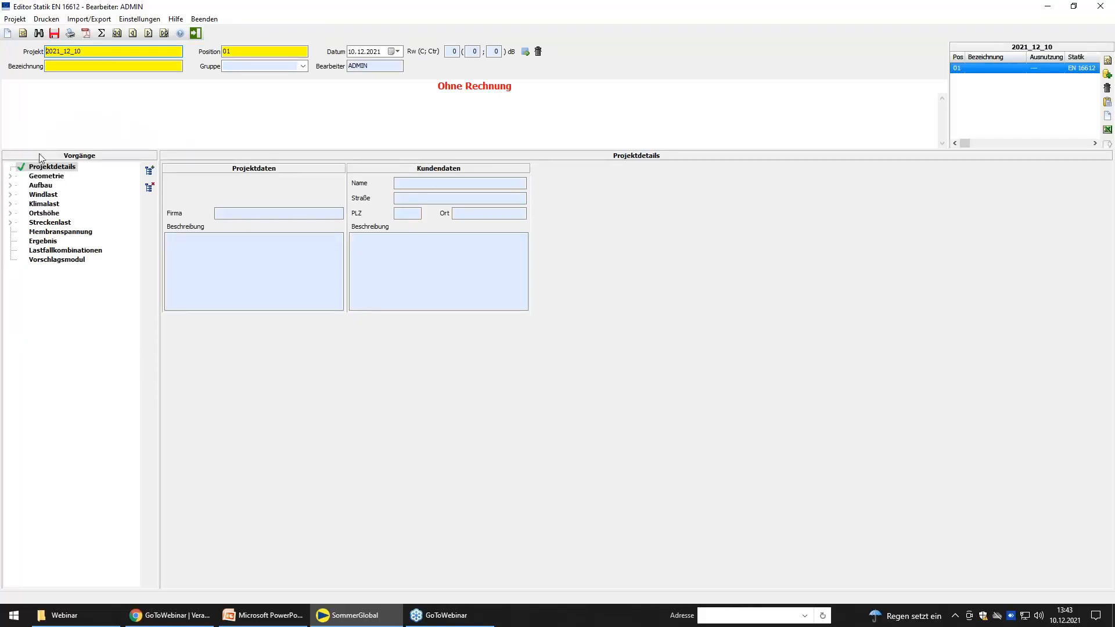
# Enter "Vertikal 16612 - ohne Schubverbund" as the designation of position 01
pyautogui.click(57, 67)
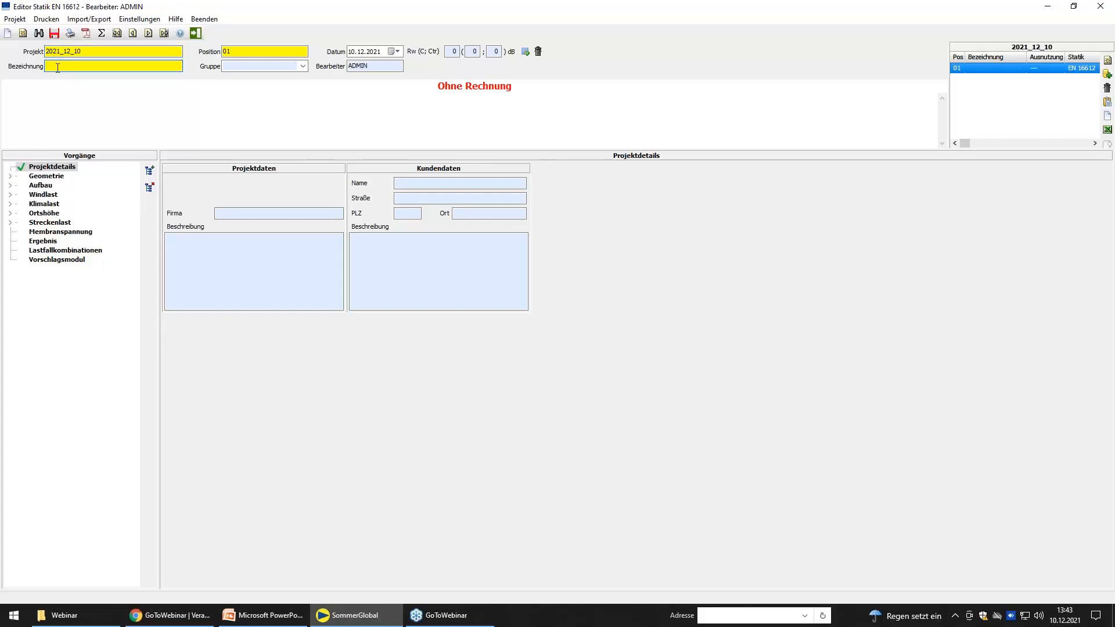
pyautogui.write('Vertika')
pyautogui.write('l 1661')
pyautogui.press('BackSpace')
pyautogui.write('2 - ohne Schubverbund')
# Set the pane geometry to a width b of 1500 mm and a height h of 1250 mm
pyautogui.click(48, 176)
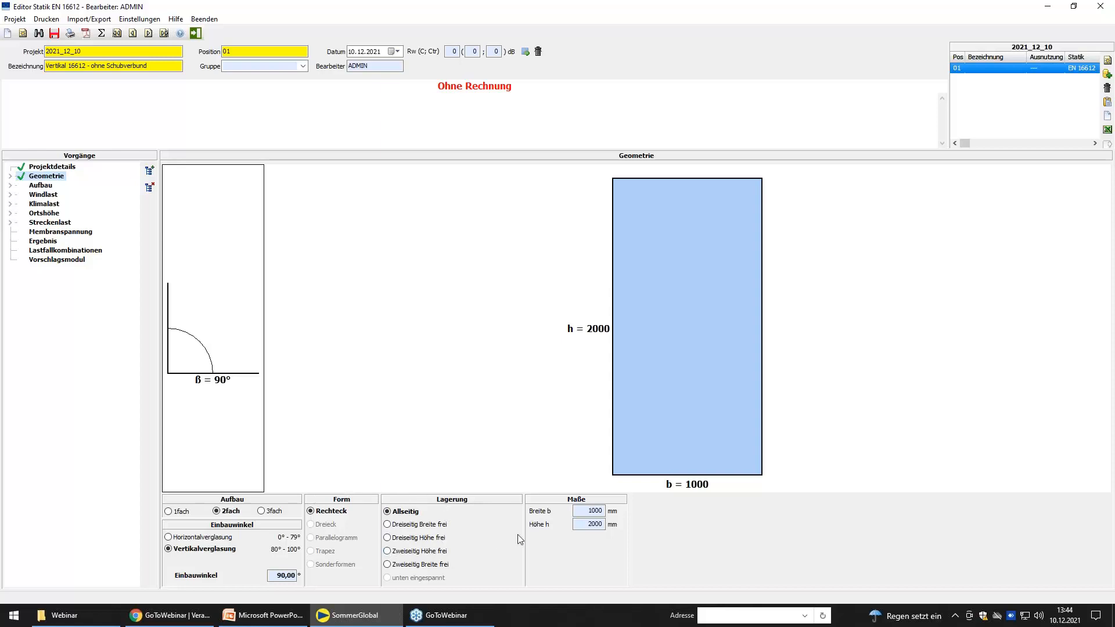
pyautogui.doubleClick(588, 511)
pyautogui.write('15000')
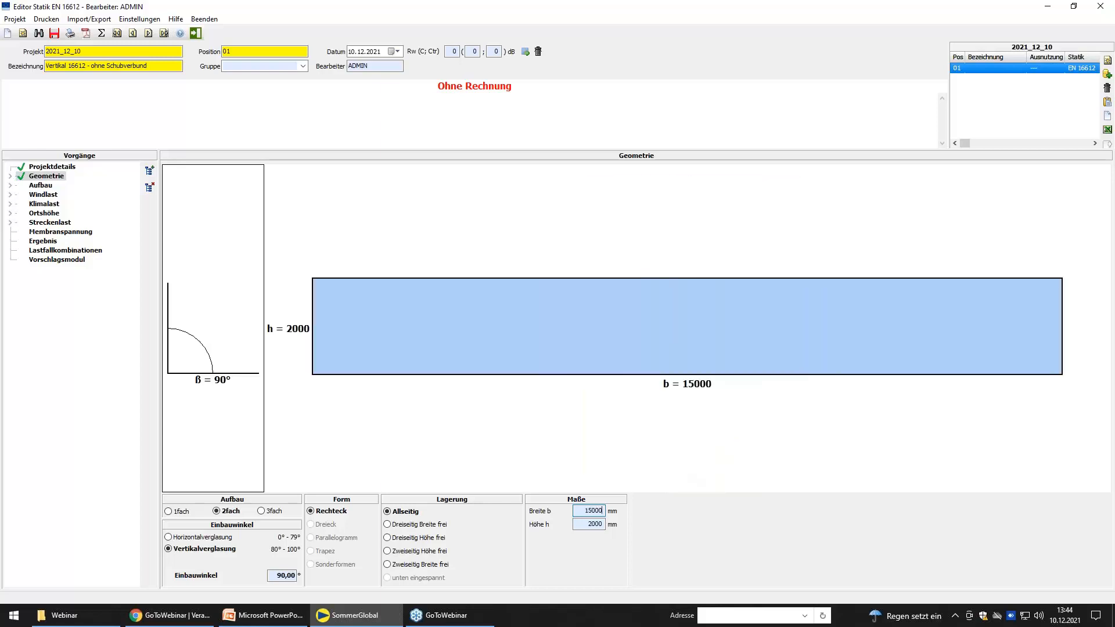
pyautogui.press('BackSpace')
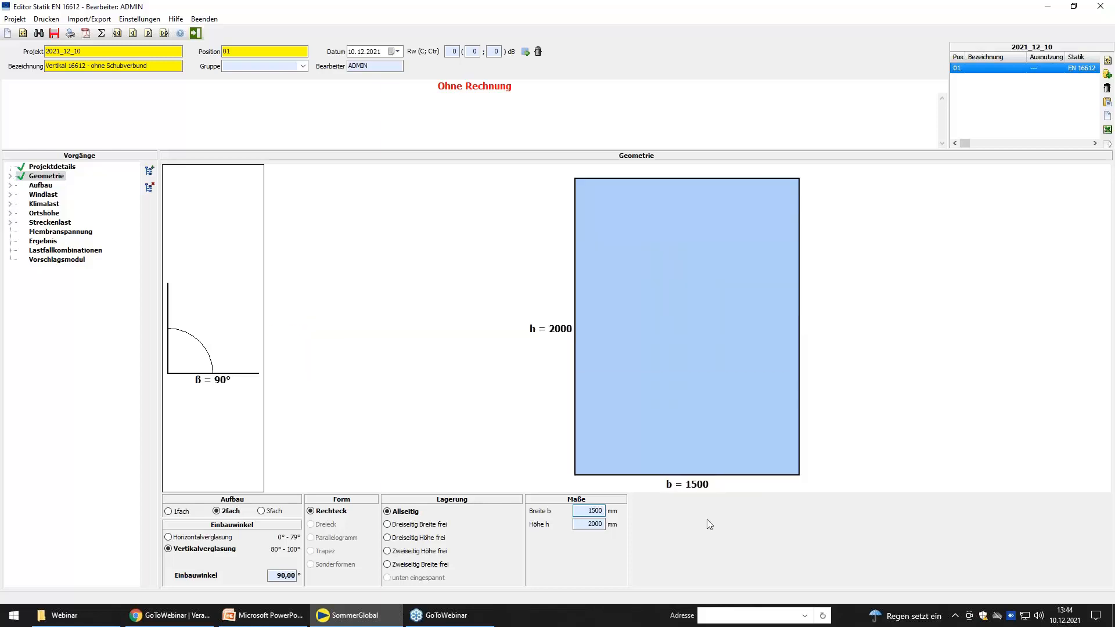
pyautogui.doubleClick(598, 523)
pyautogui.write('1250')
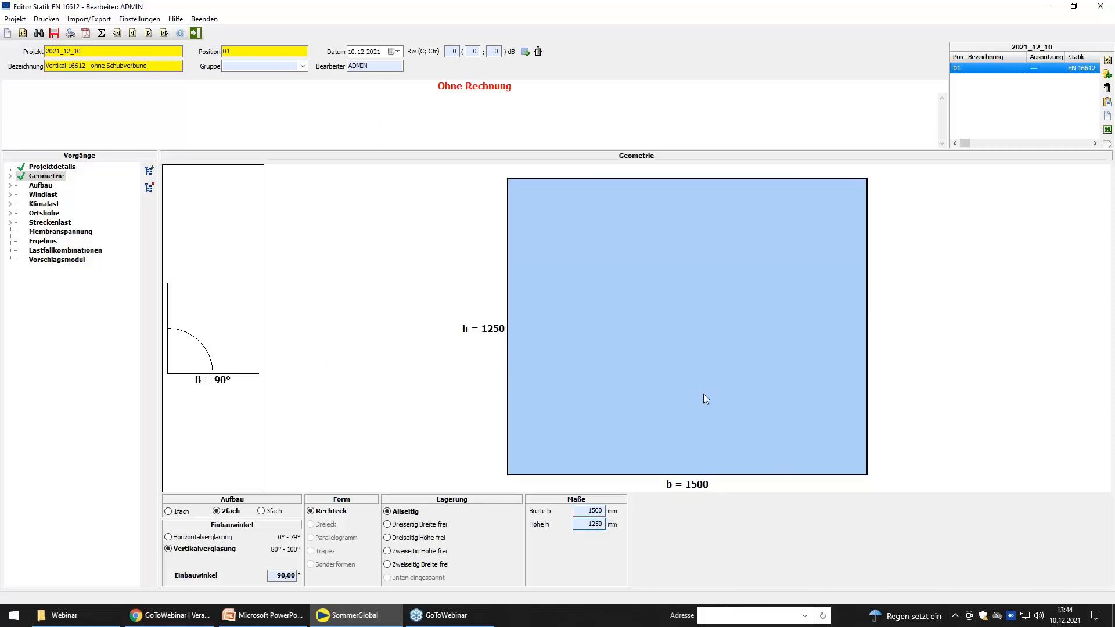
# Change the inner pane of the build-up to symmetric laminated glass (VSG symmetrisch) made of 2 x 4 mm Float with 0,76 mm PVB
pyautogui.click(41, 186)
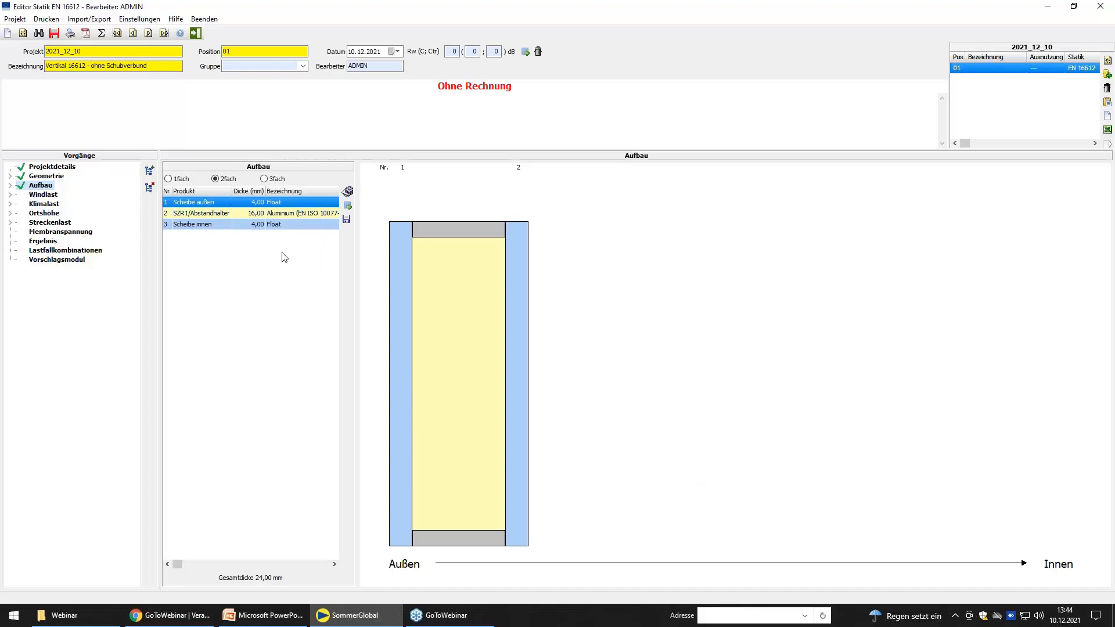
pyautogui.click(405, 269)
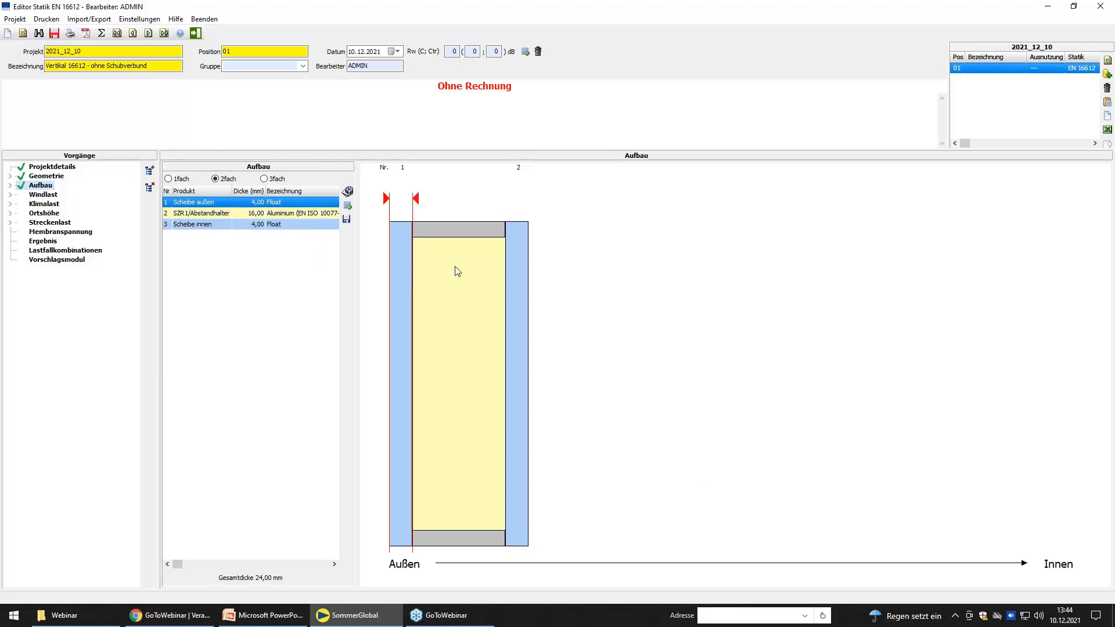
pyautogui.click(516, 273)
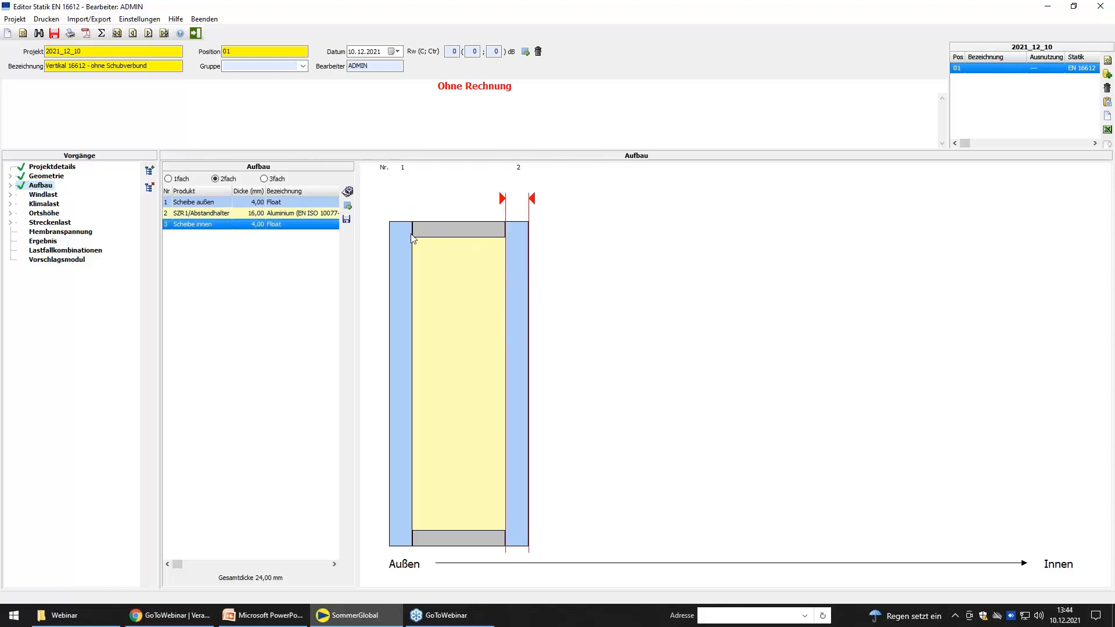
pyautogui.doubleClick(242, 225)
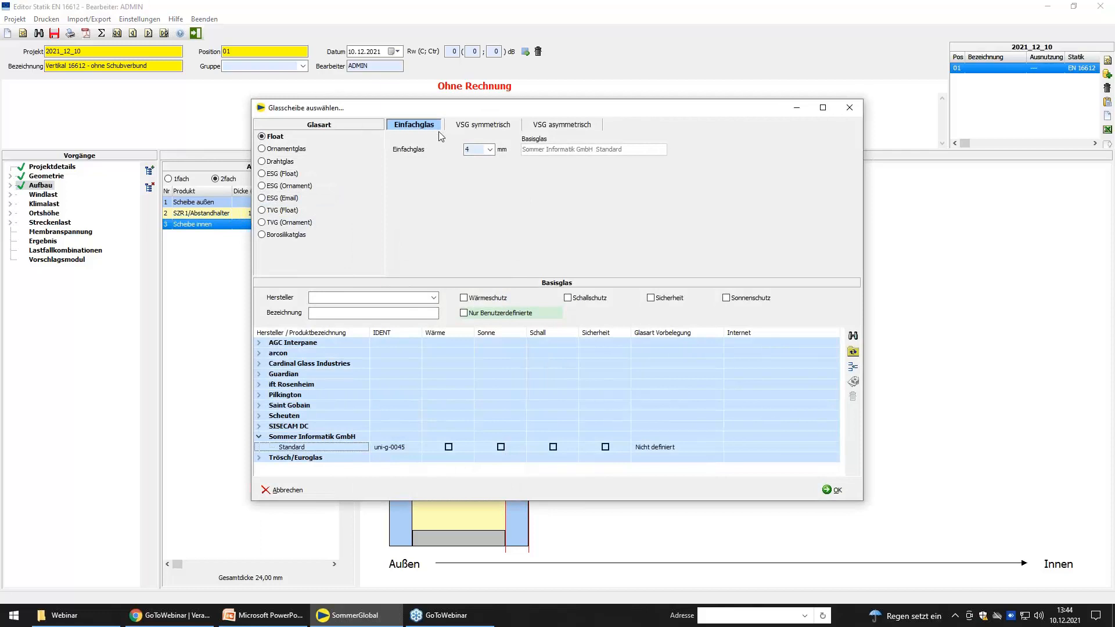
pyautogui.click(502, 125)
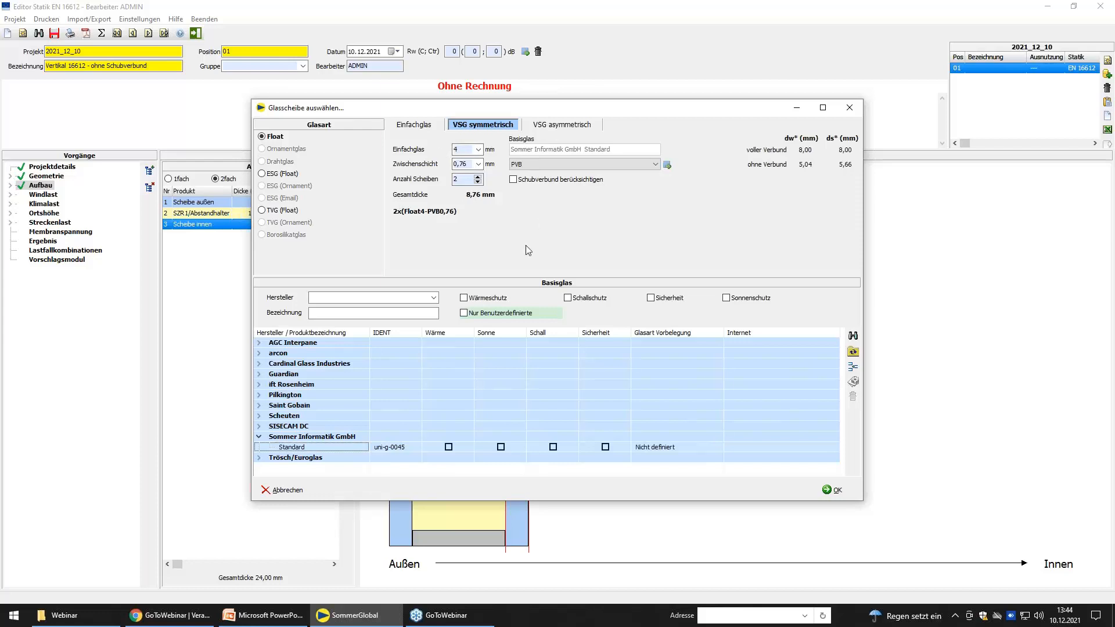
pyautogui.click(838, 492)
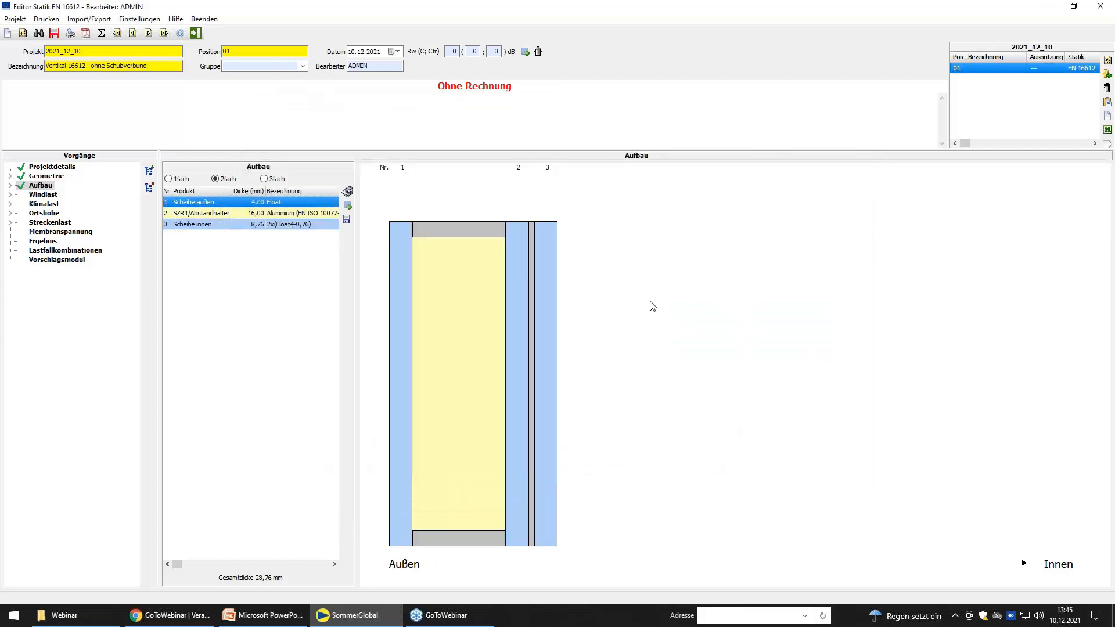
# Examine the wind load duration options and the k mod and ψ0 coefficients for wind and snow in the default settings (Vorgaben)
pyautogui.click(46, 196)
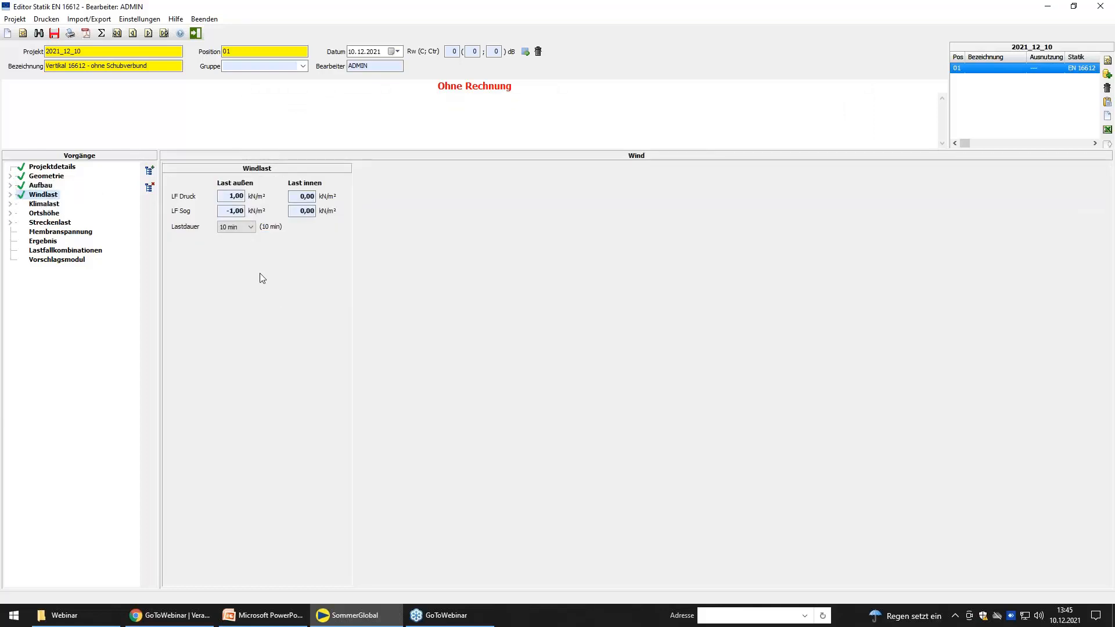
pyautogui.click(250, 228)
pyautogui.click(140, 20)
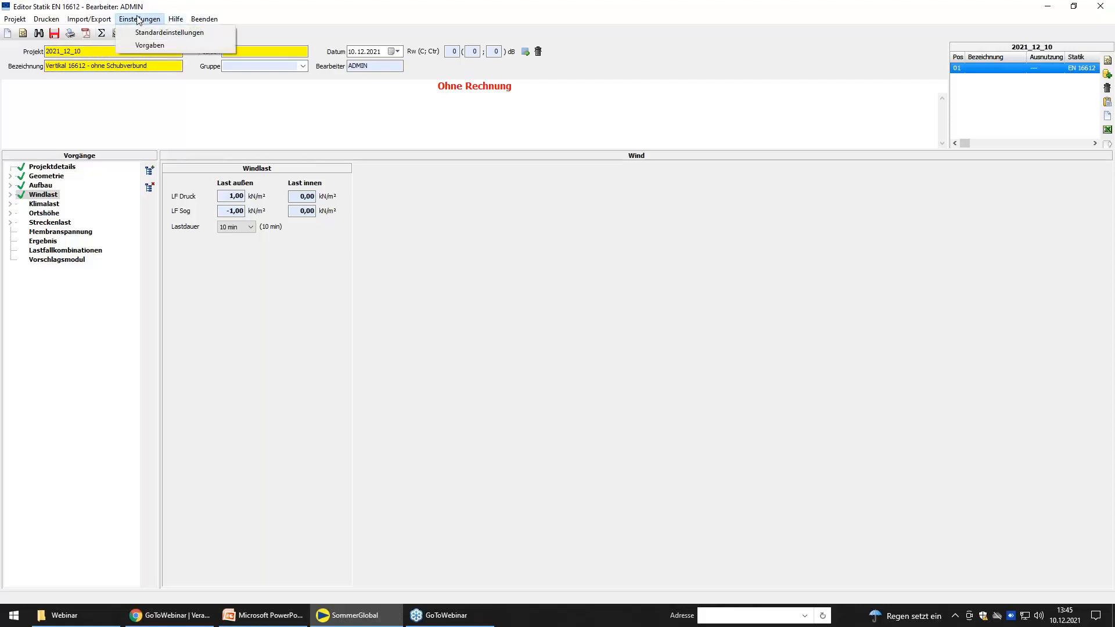
pyautogui.click(148, 45)
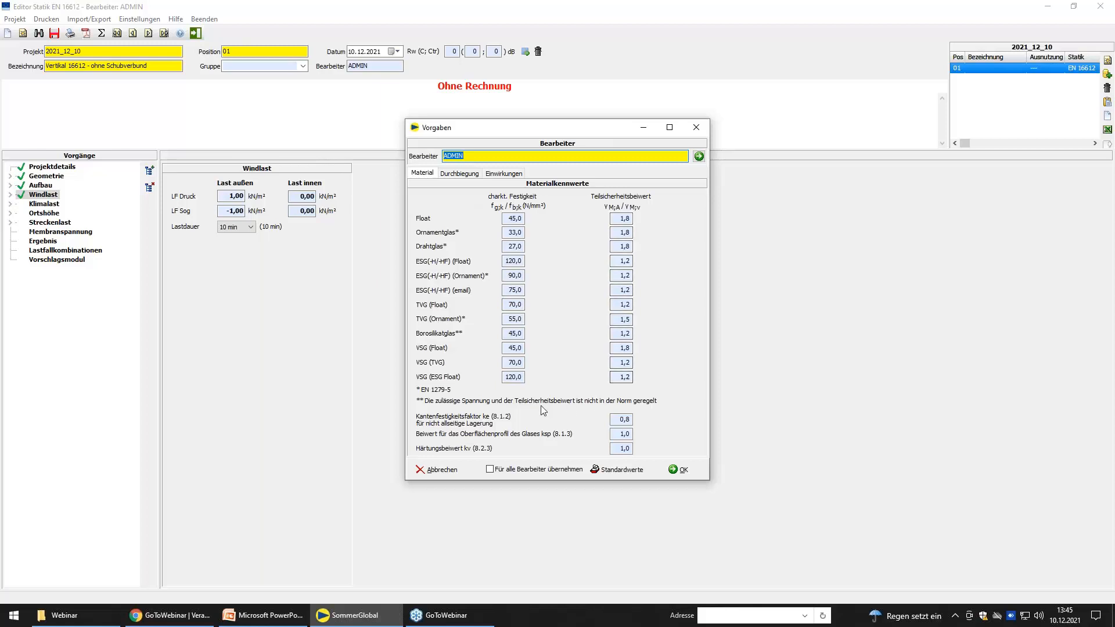
pyautogui.click(490, 175)
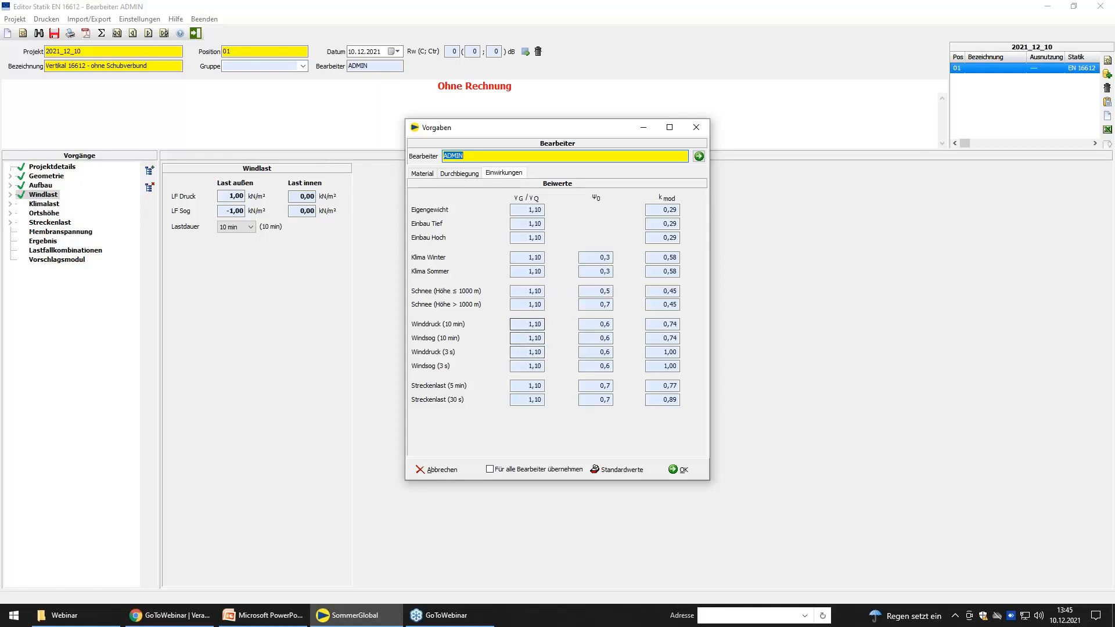
pyautogui.click(659, 324)
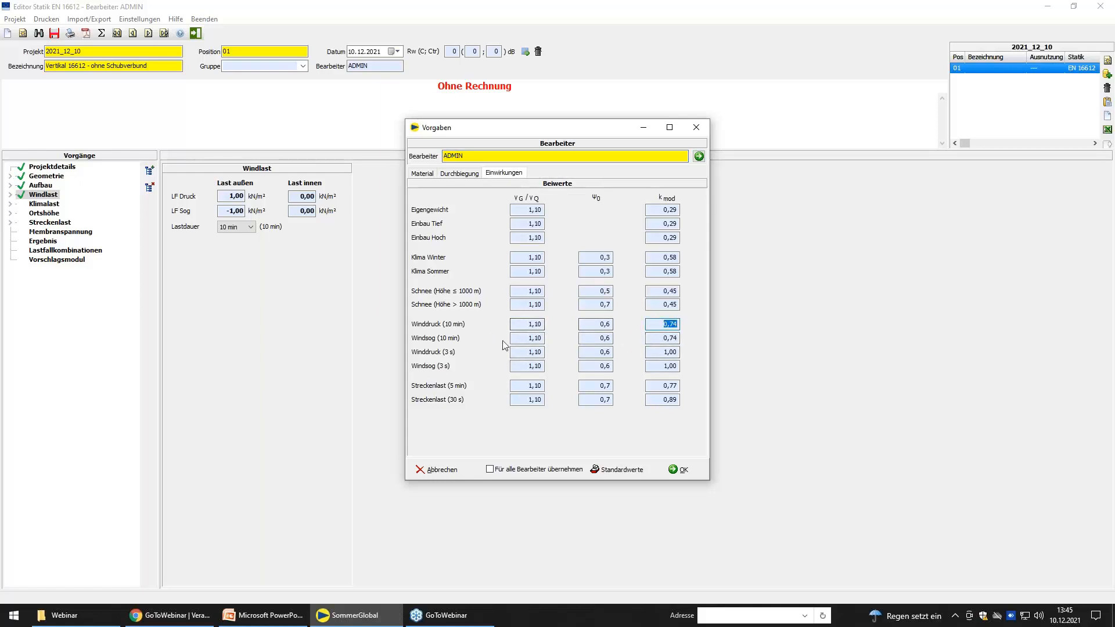
pyautogui.click(658, 352)
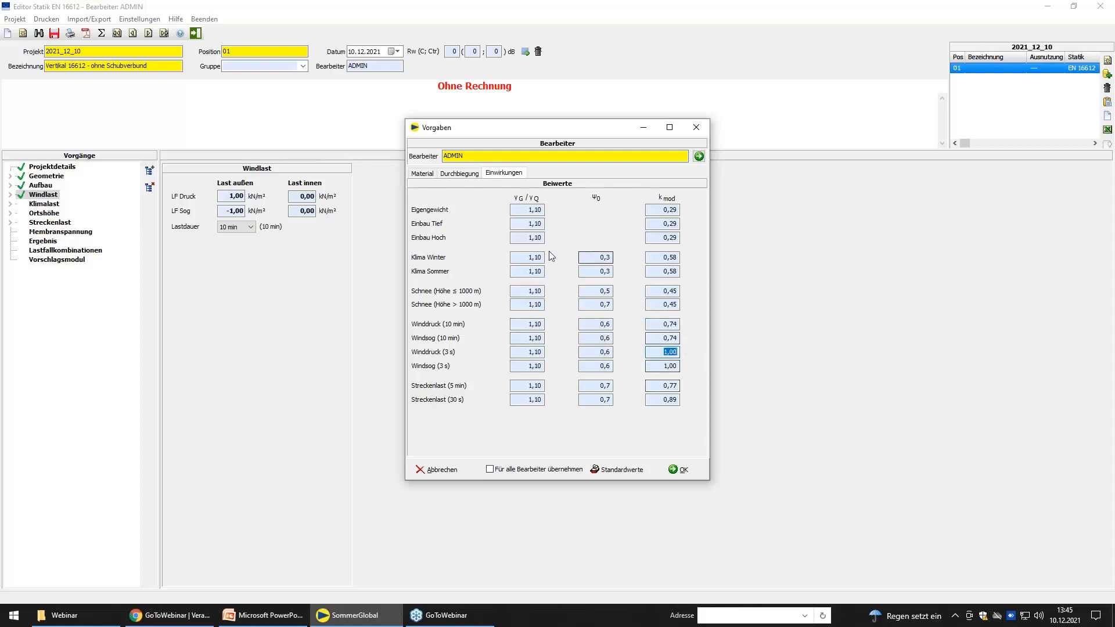
pyautogui.click(668, 291)
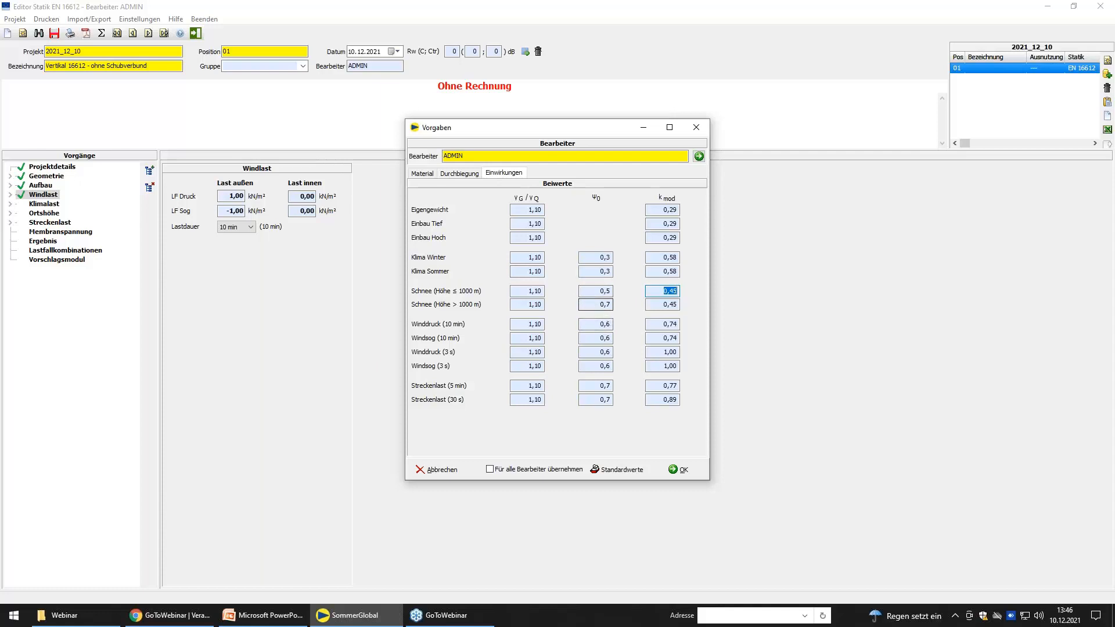
pyautogui.click(608, 305)
pyautogui.click(598, 291)
# Try a k mod of 0,50 for Winddruck (10 min), restore the standard values and accept the default settings
pyautogui.click(667, 324)
pyautogui.write('0')
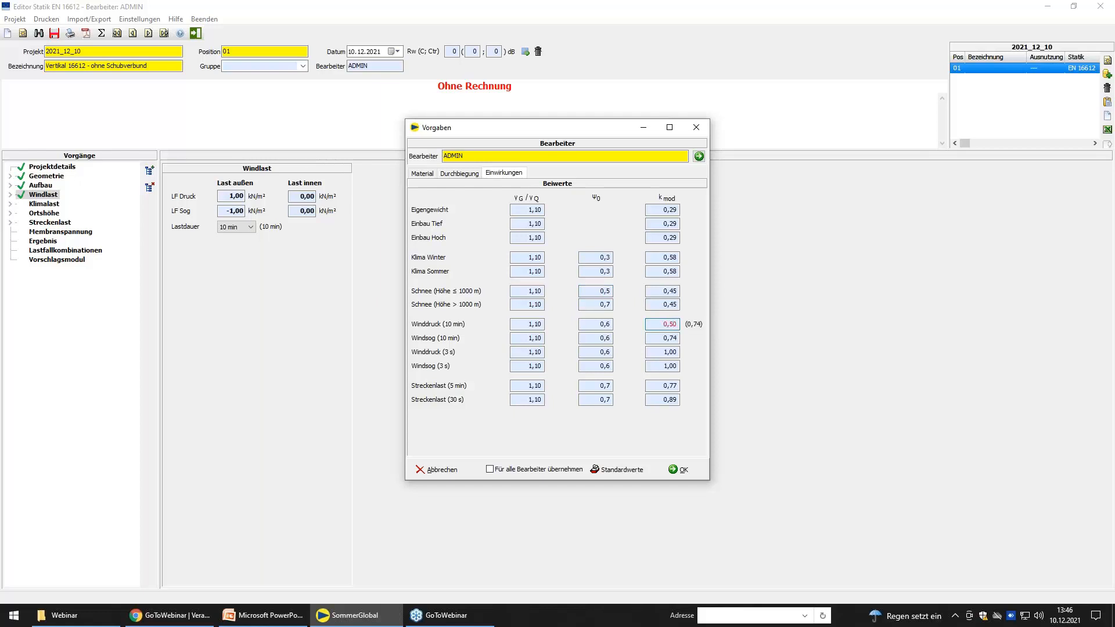
pyautogui.click(632, 468)
pyautogui.click(681, 471)
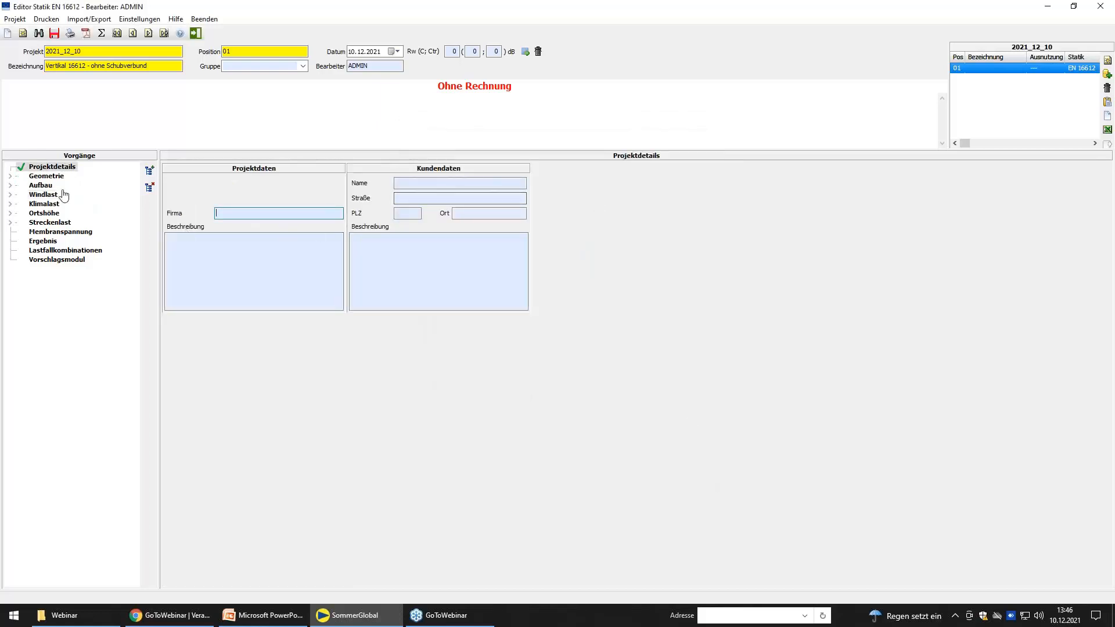
# Set the outer wind load to 0,46 kN/m² pressure and -0,65 kN/m² suction, and include the standard climate and altitude loads
pyautogui.click(51, 196)
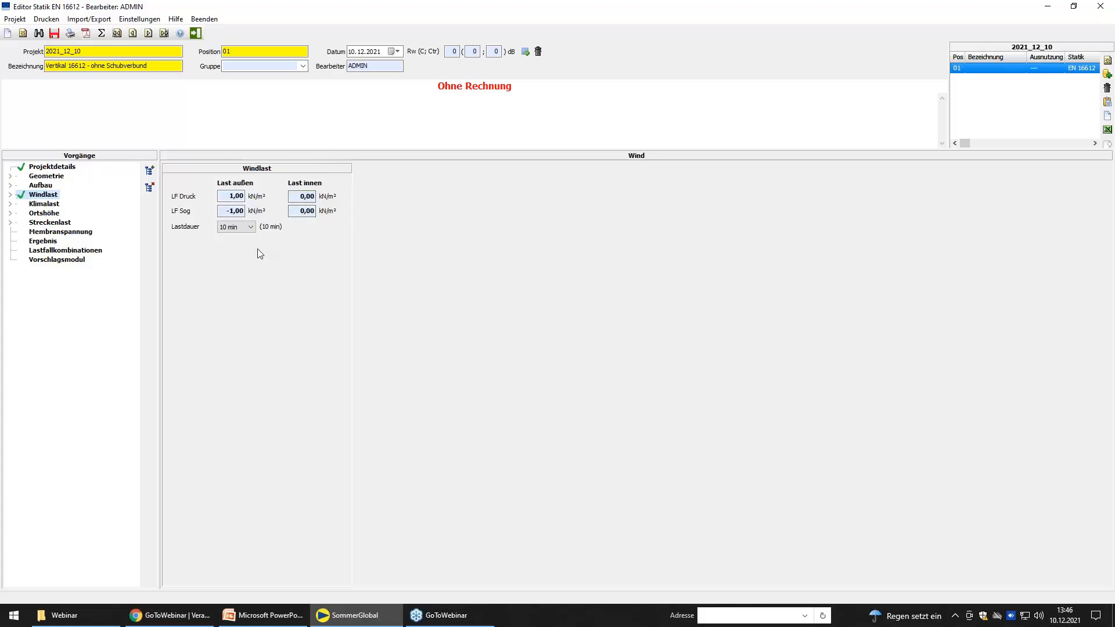
pyautogui.click(234, 196)
pyautogui.doubleClick(228, 199)
pyautogui.write('46')
pyautogui.doubleClick(237, 210)
pyautogui.write('0,65')
pyautogui.click(51, 205)
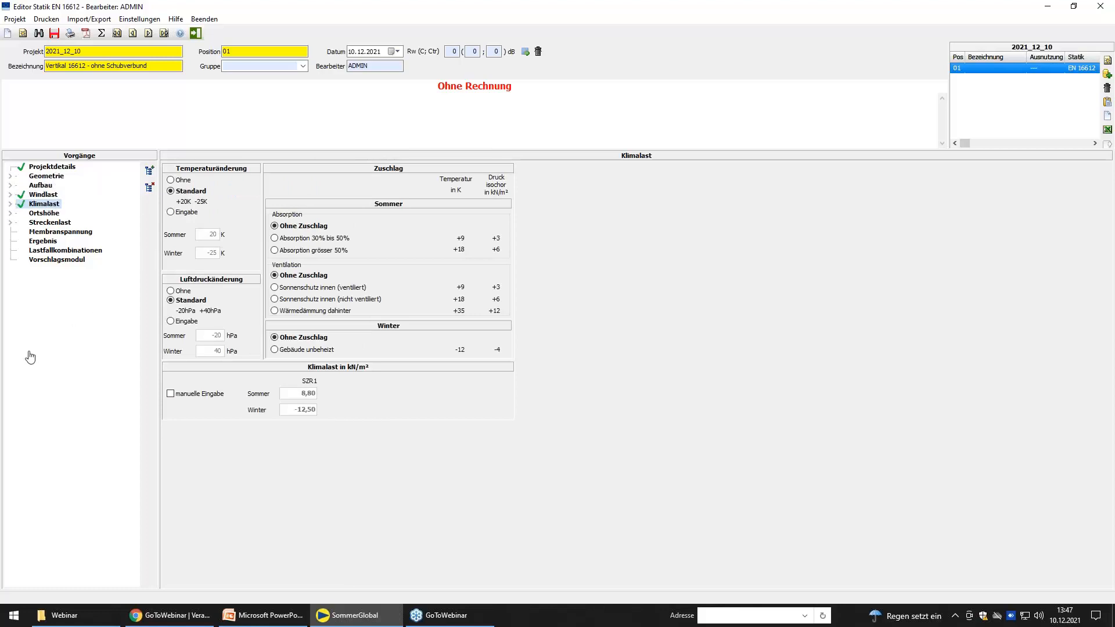
pyautogui.click(38, 216)
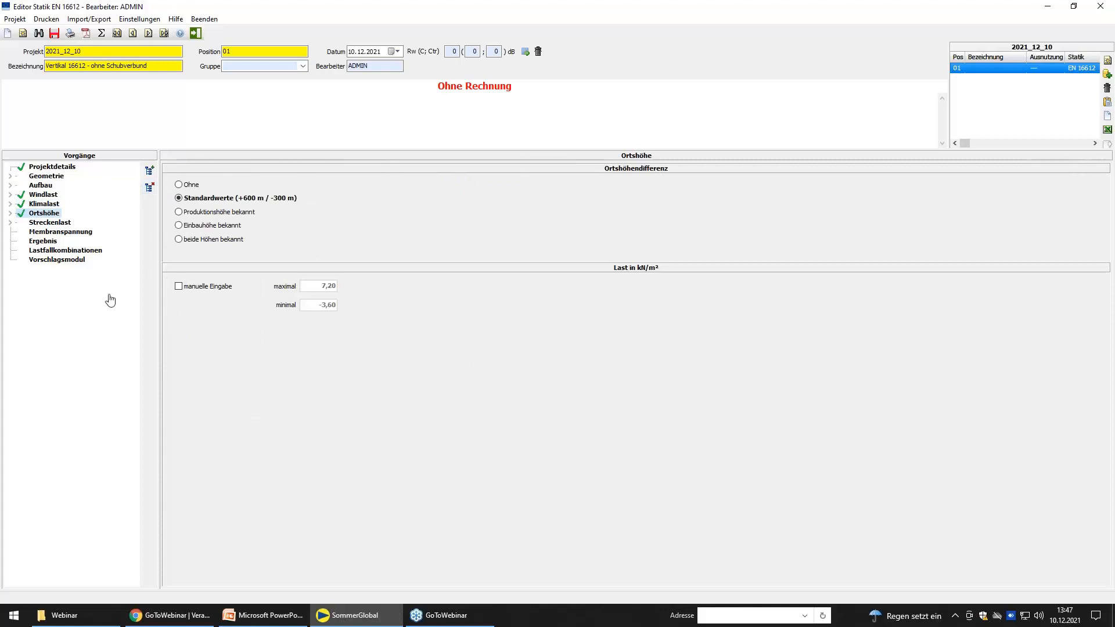
# Apply a line load (Streckenlast) of 0,50 kN/m to the inner pane, keeping the 5 min load duration
pyautogui.click(52, 225)
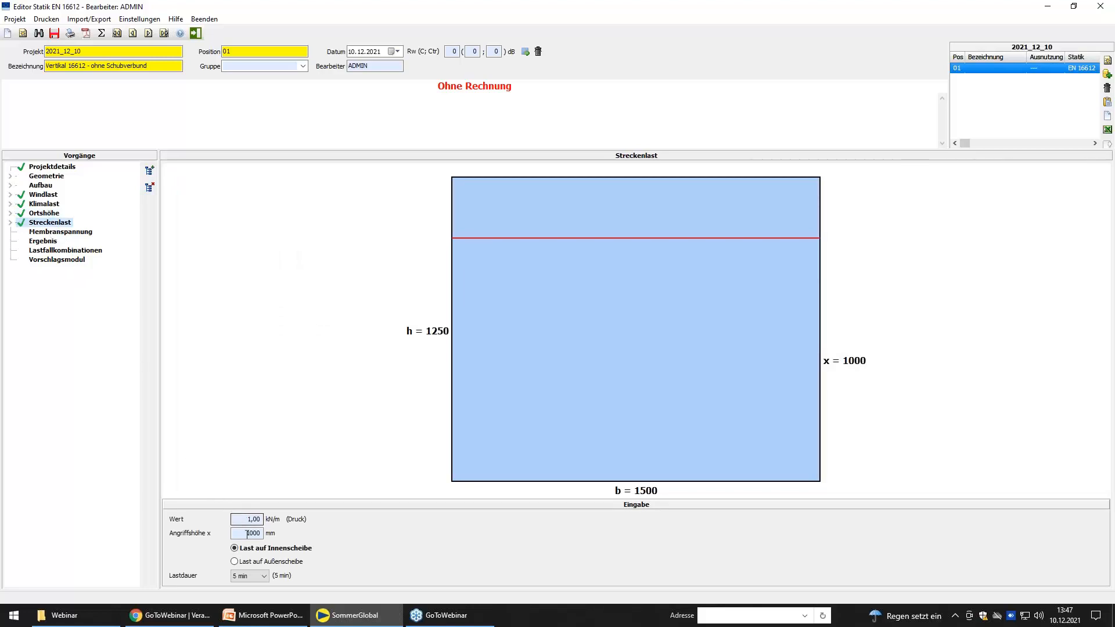
pyautogui.click(249, 519)
pyautogui.doubleClick(249, 519)
pyautogui.write('0')
pyautogui.click(267, 563)
pyautogui.click(271, 549)
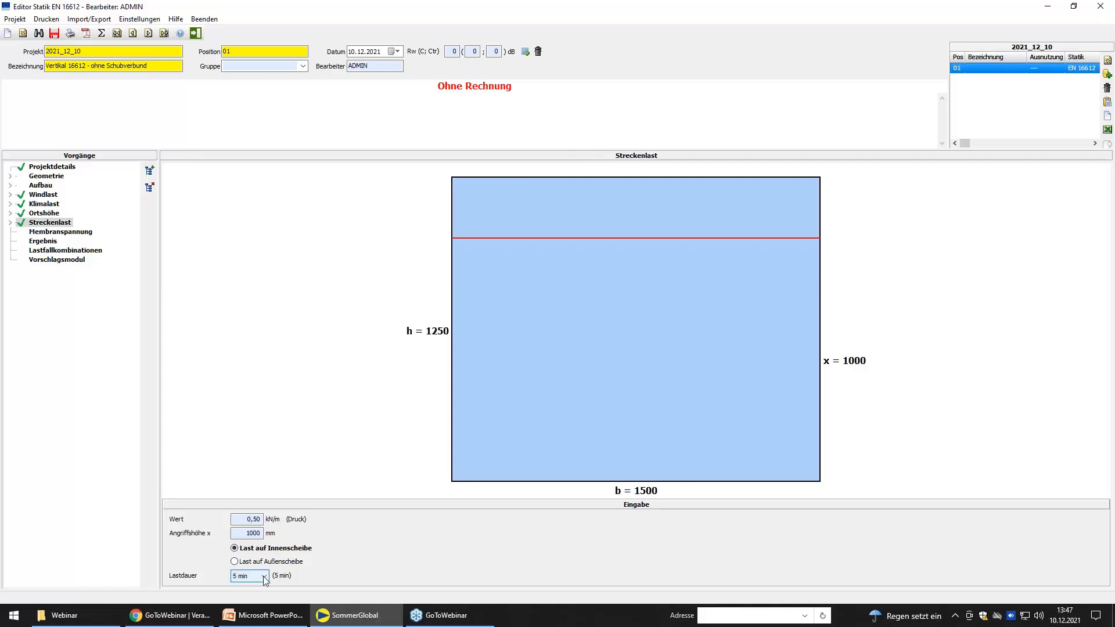
pyautogui.click(263, 576)
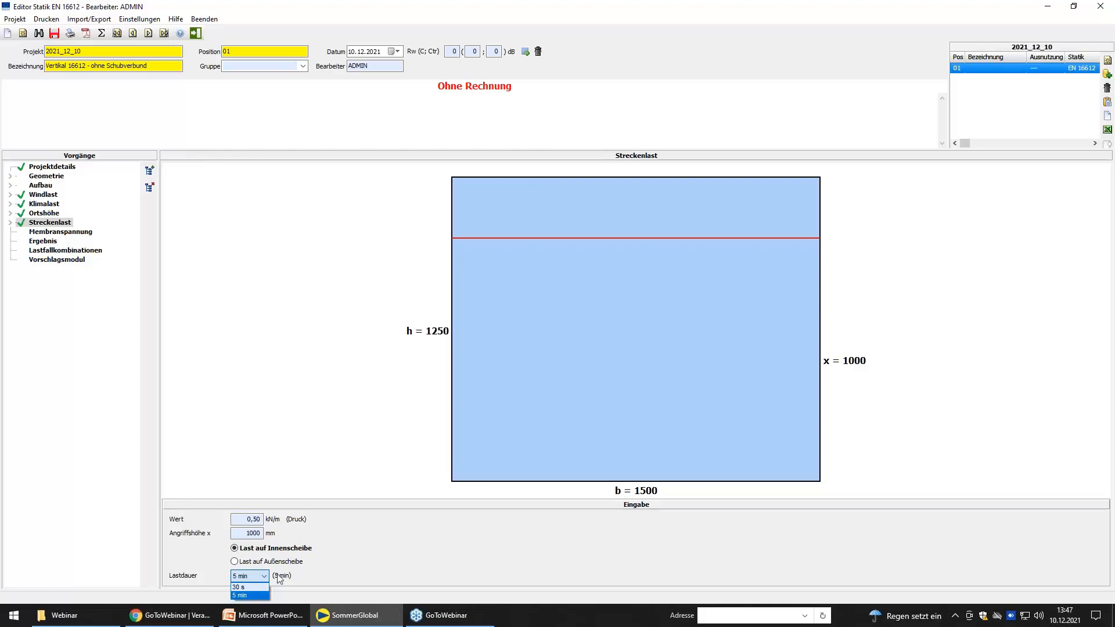
pyautogui.click(388, 568)
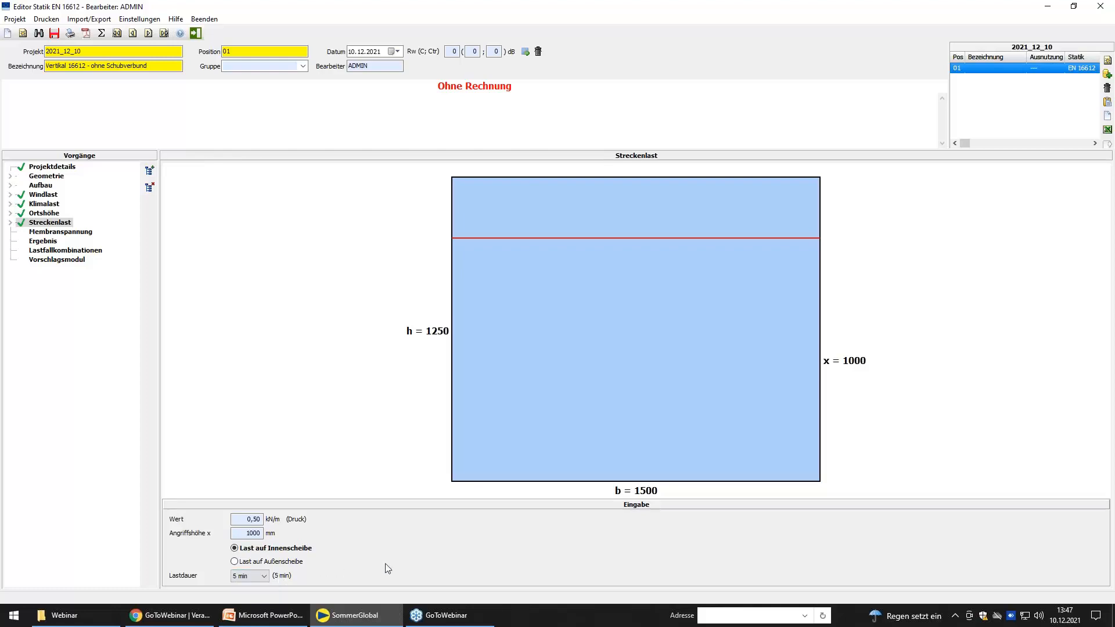
# Check the membrane stress option, leave it disabled, and run the static calculation
pyautogui.click(71, 233)
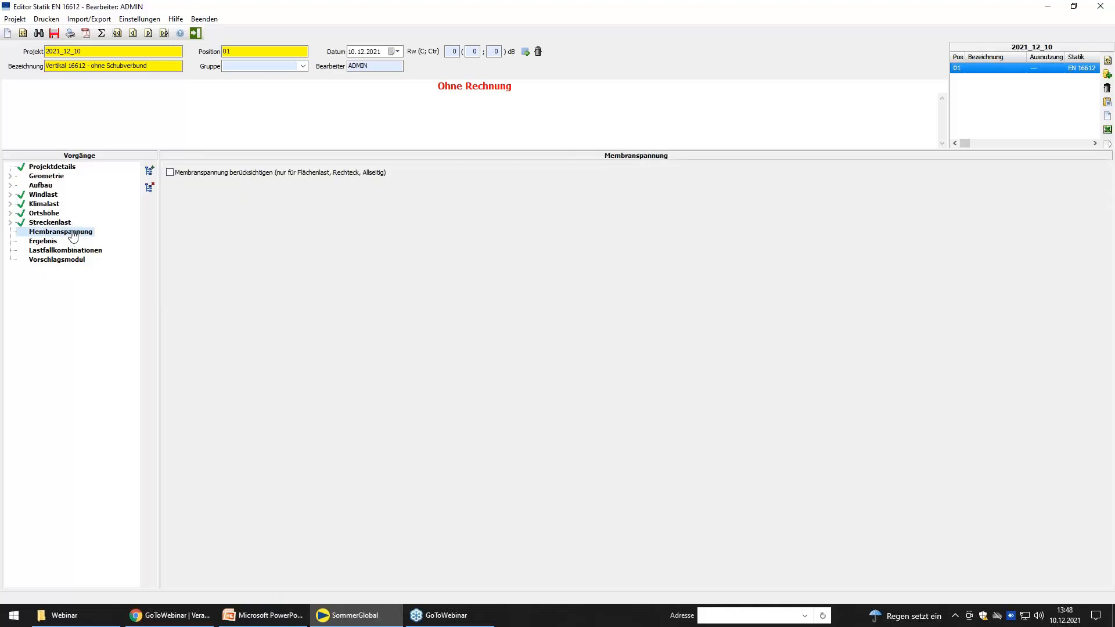
pyautogui.click(101, 33)
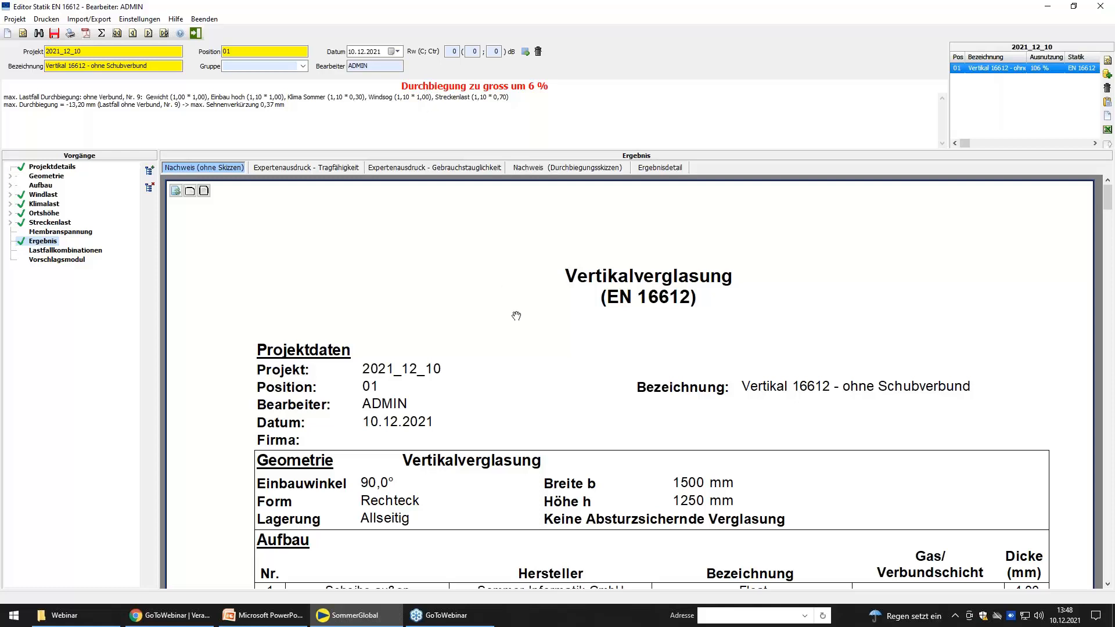
# Review the geometry, build-up, load and deflection sections of the verification report
pyautogui.scroll(-3, 528, 435)
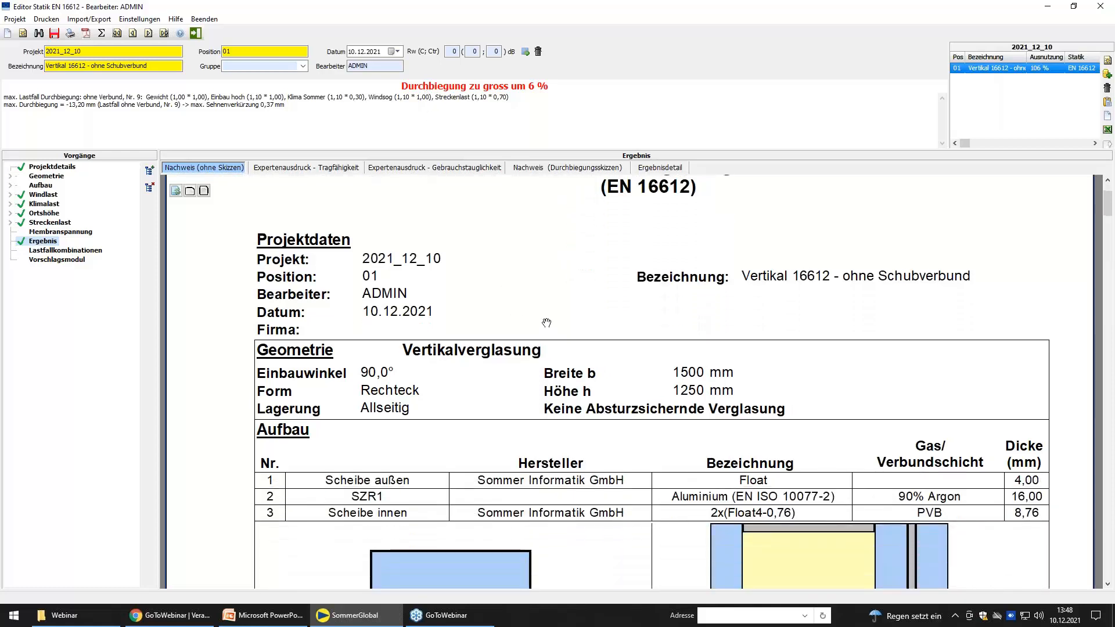
pyautogui.scroll(-2, 546, 322)
pyautogui.scroll(-5, 587, 464)
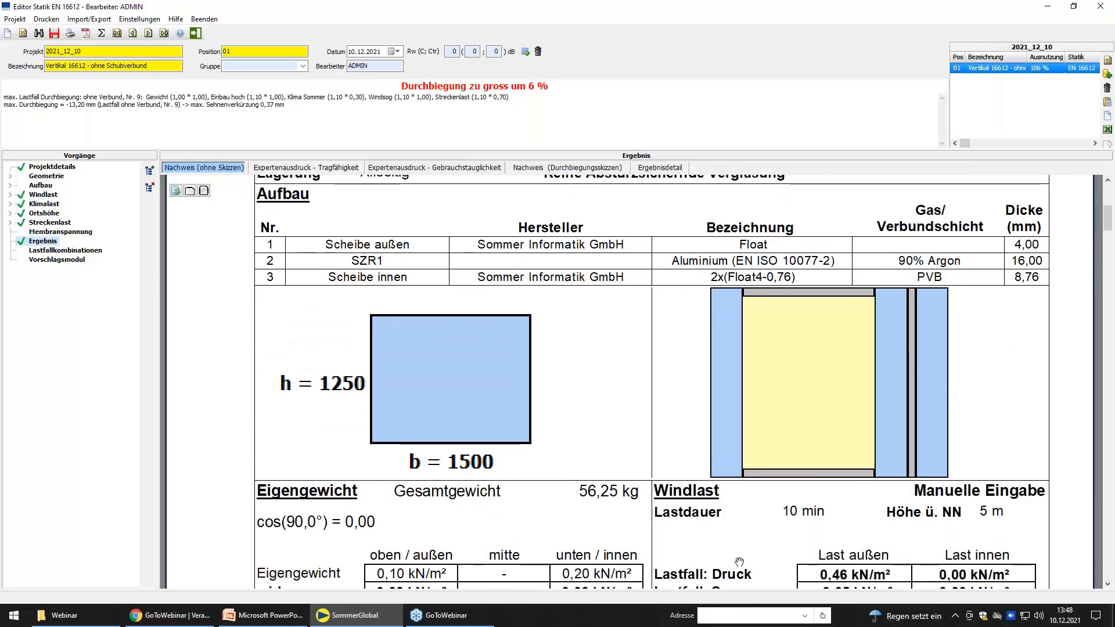
pyautogui.scroll(-2, 580, 430)
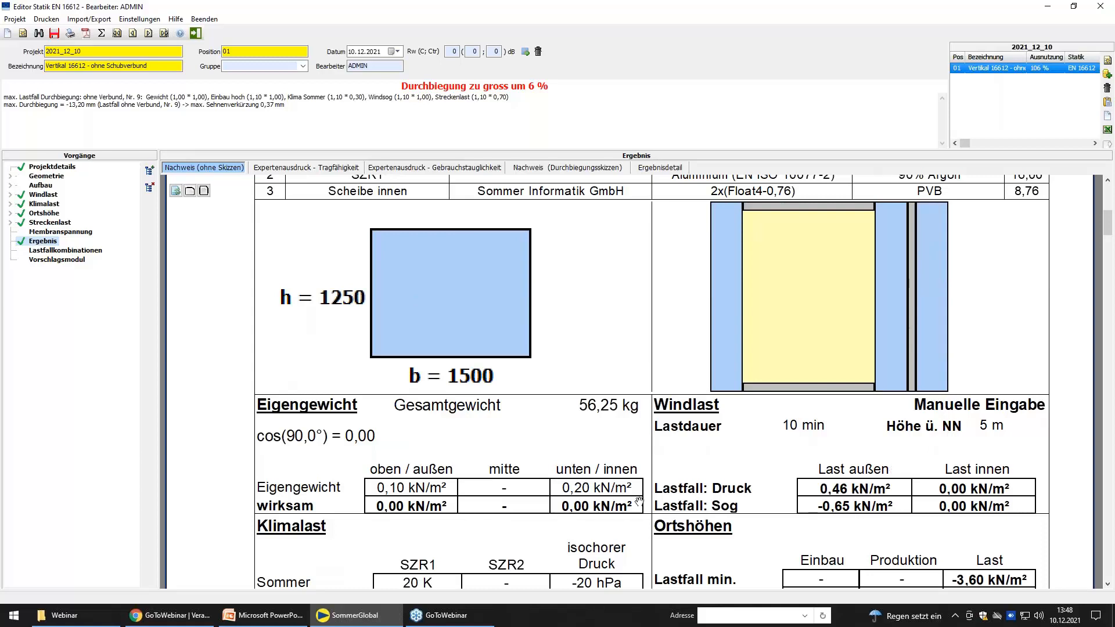
pyautogui.scroll(1, 740, 442)
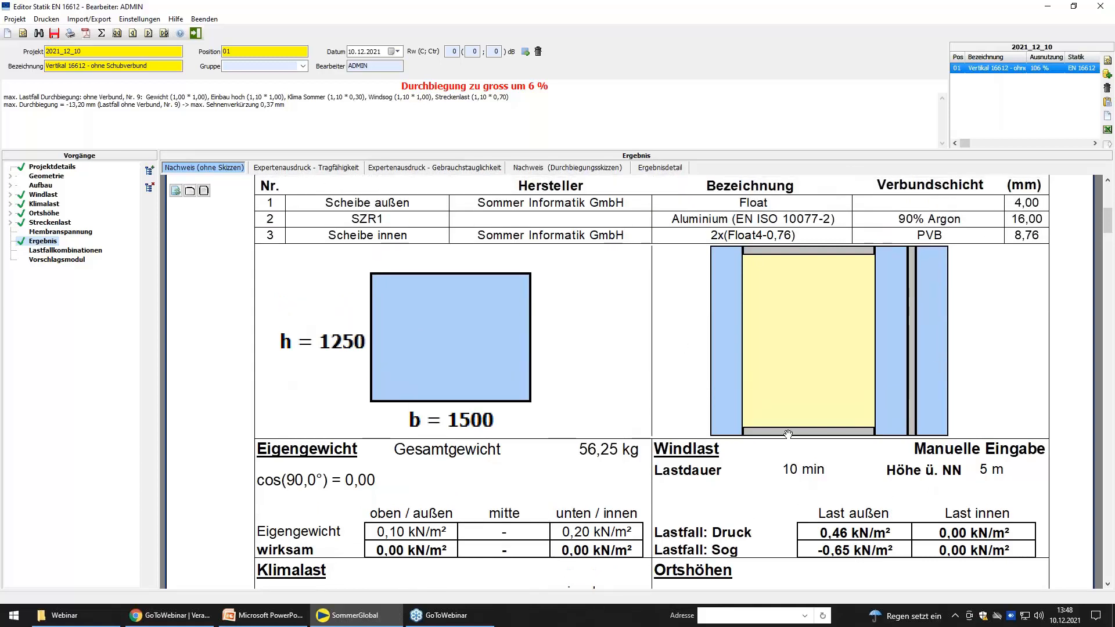
pyautogui.scroll(-4, 789, 432)
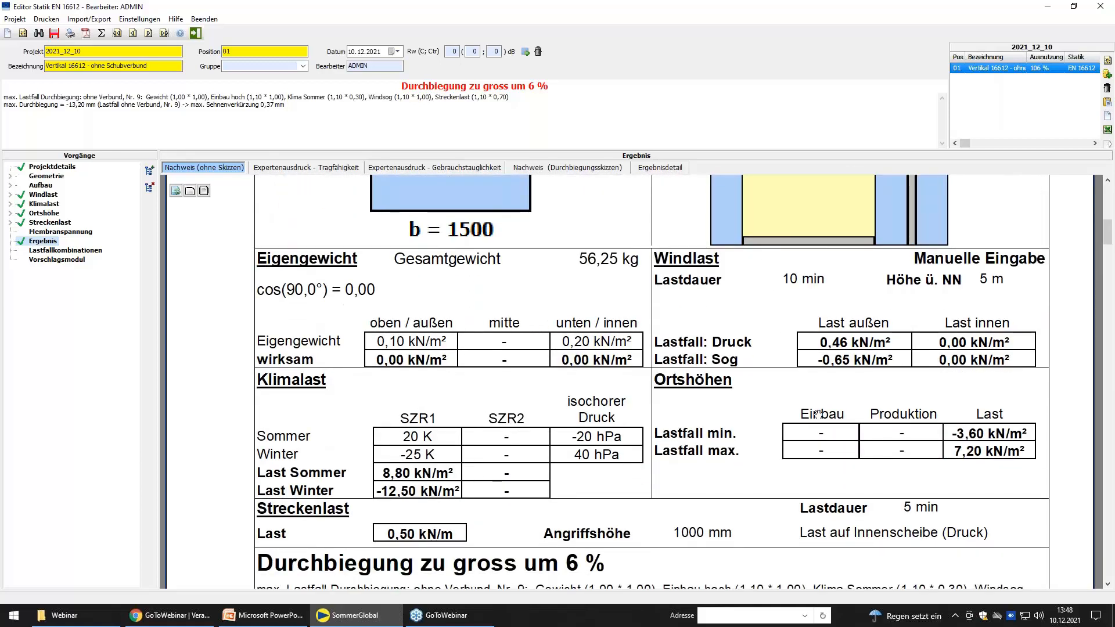
pyautogui.scroll(-1, 818, 413)
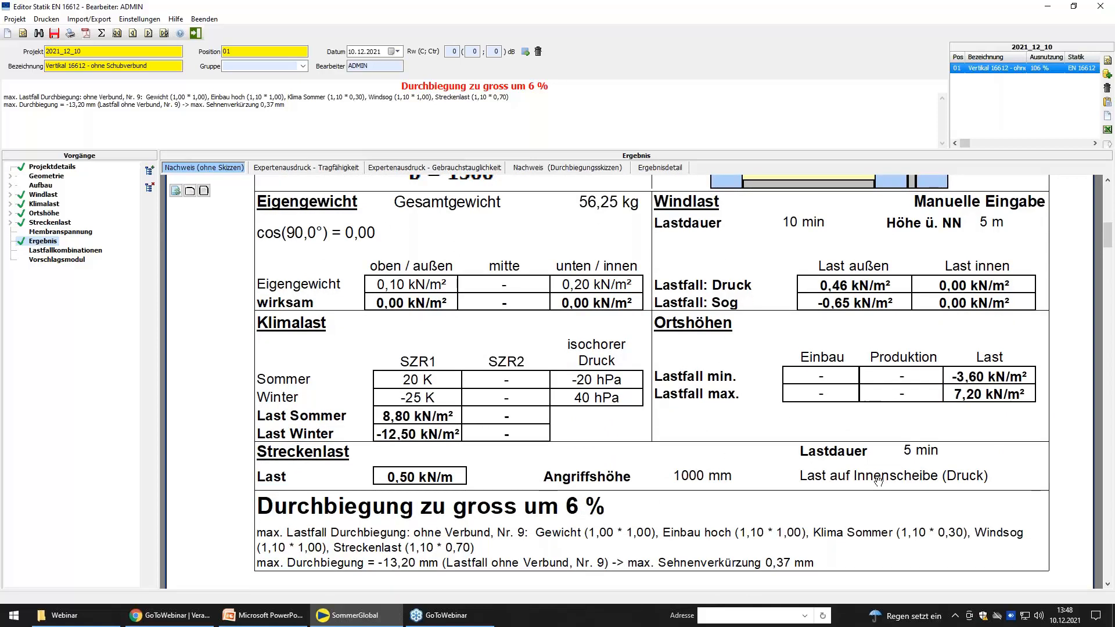
# Examine the load case combinations without shear bond in the verification report, including deflection and stress utilisation of both panes
pyautogui.scroll(-1, 868, 496)
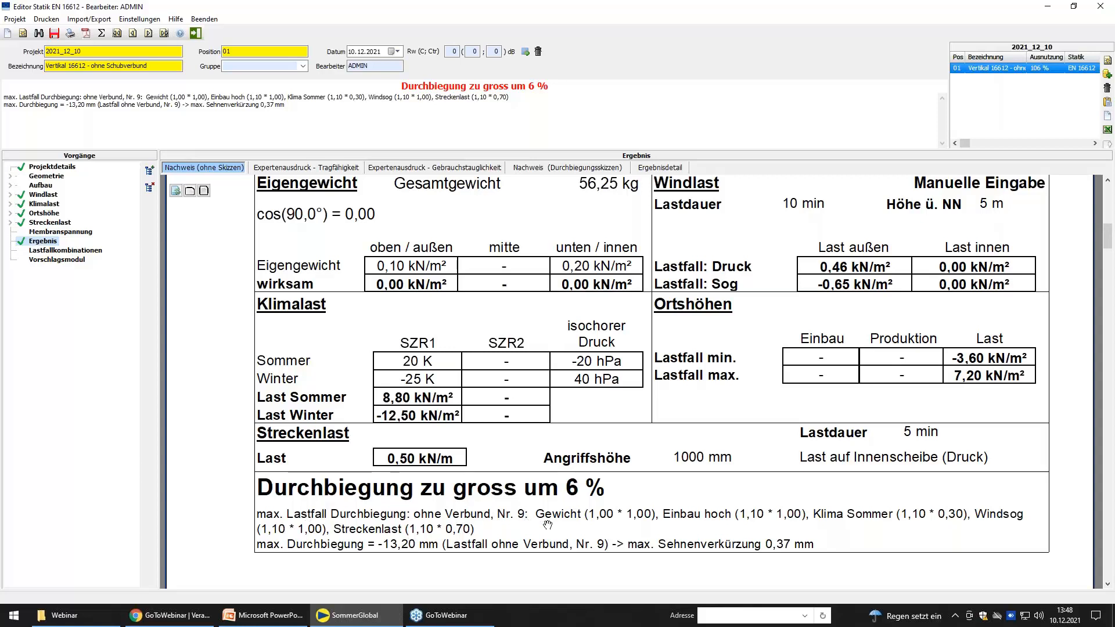
pyautogui.moveTo(546, 524); pyautogui.dragTo(535, 437)
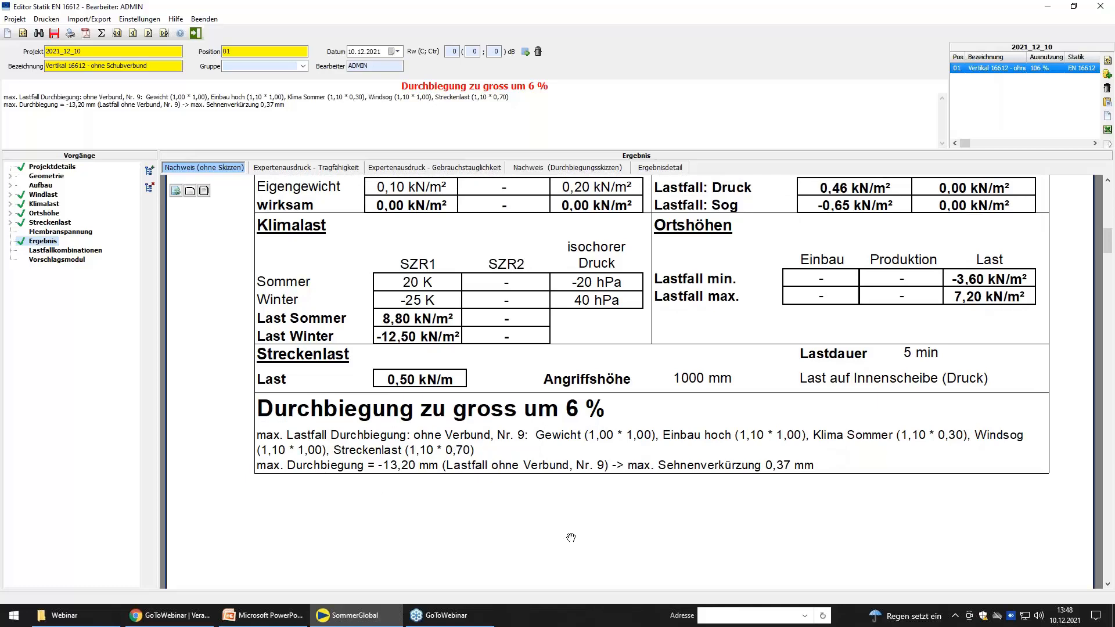
pyautogui.moveTo(572, 538); pyautogui.dragTo(602, 261)
pyautogui.moveTo(610, 528); pyautogui.dragTo(613, 331)
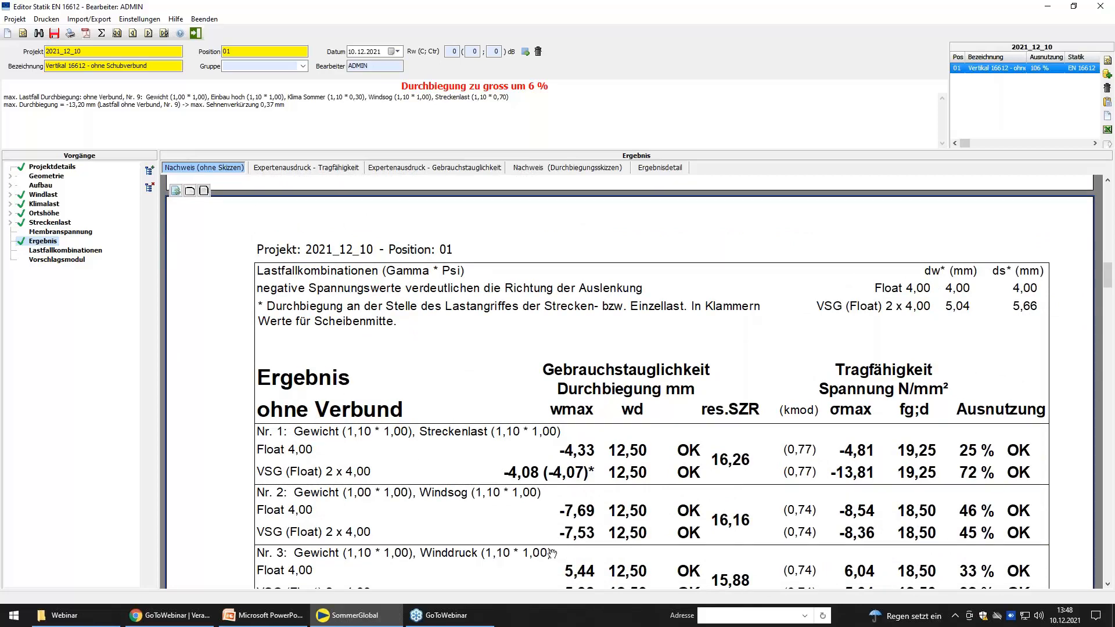
pyautogui.scroll(-5, 552, 523)
pyautogui.scroll(-2, 551, 453)
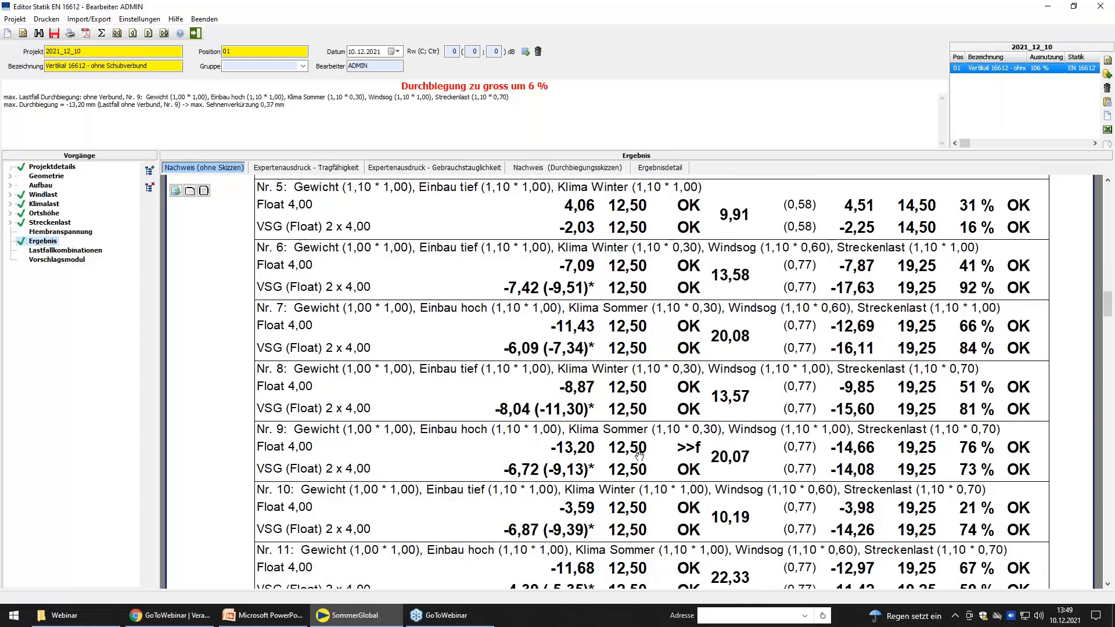
pyautogui.moveTo(639, 455); pyautogui.dragTo(640, 518)
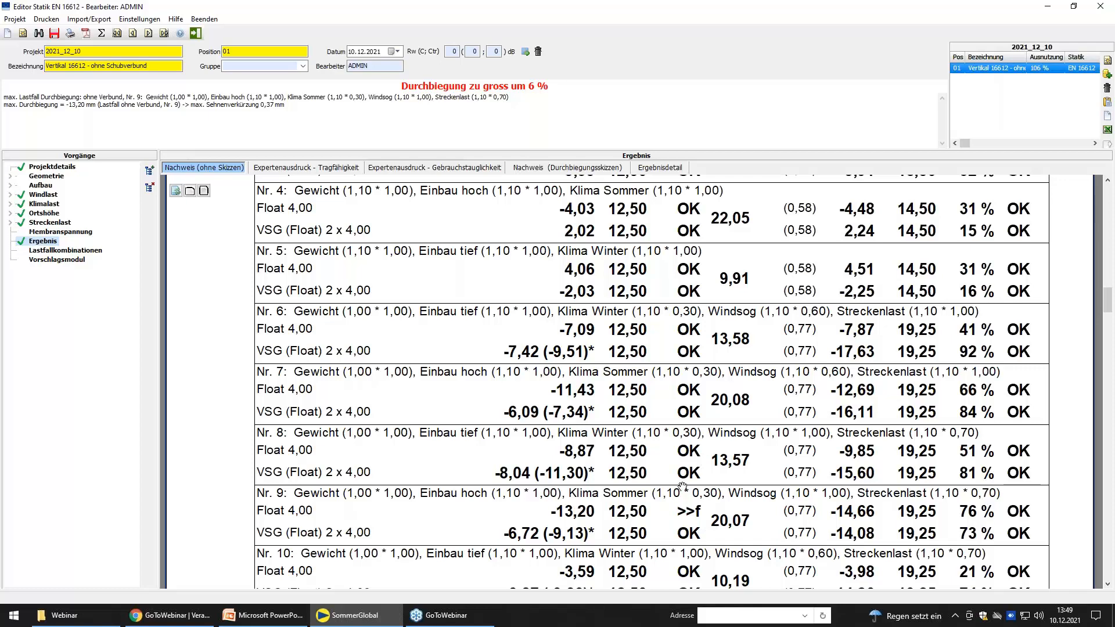
pyautogui.scroll(1, 677, 475)
pyautogui.scroll(-5, 677, 476)
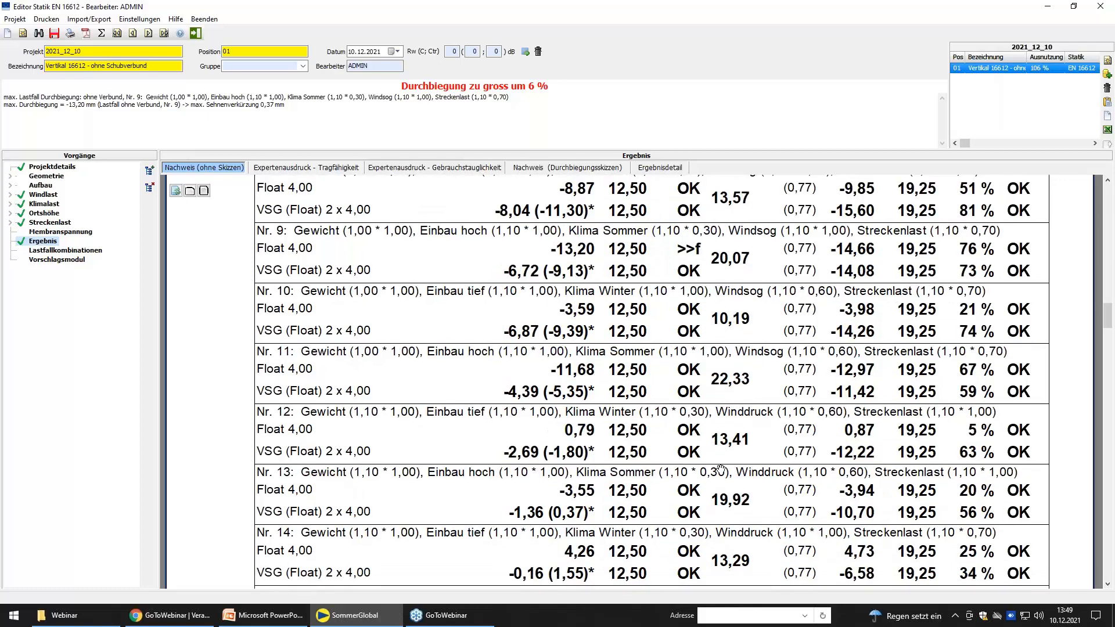
pyautogui.scroll(-9, 720, 468)
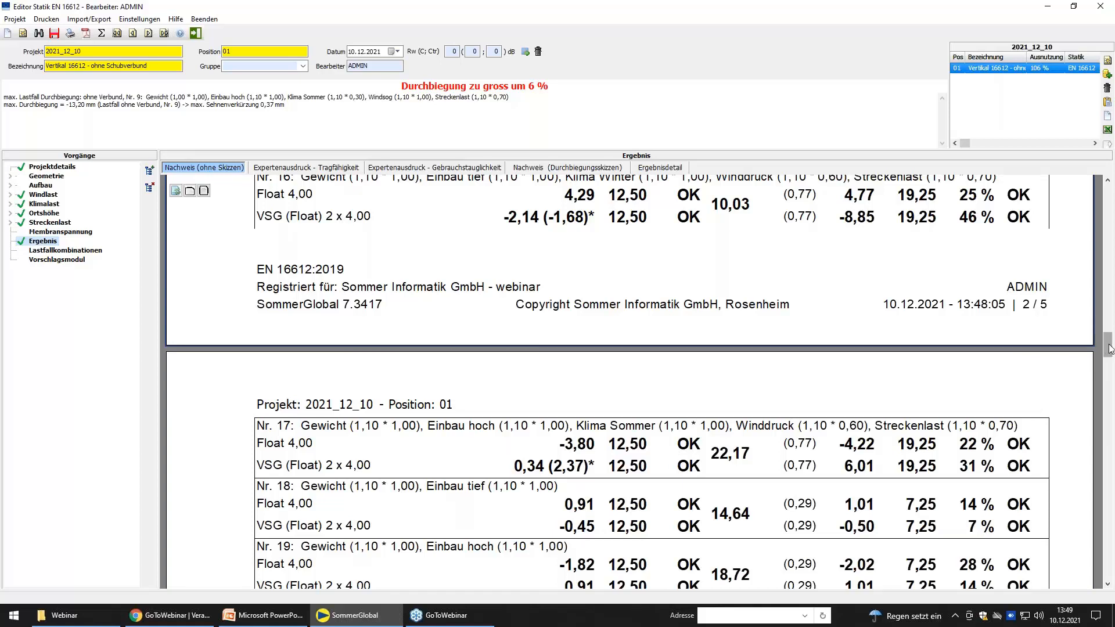
pyautogui.moveTo(1110, 347); pyautogui.dragTo(1099, 190)
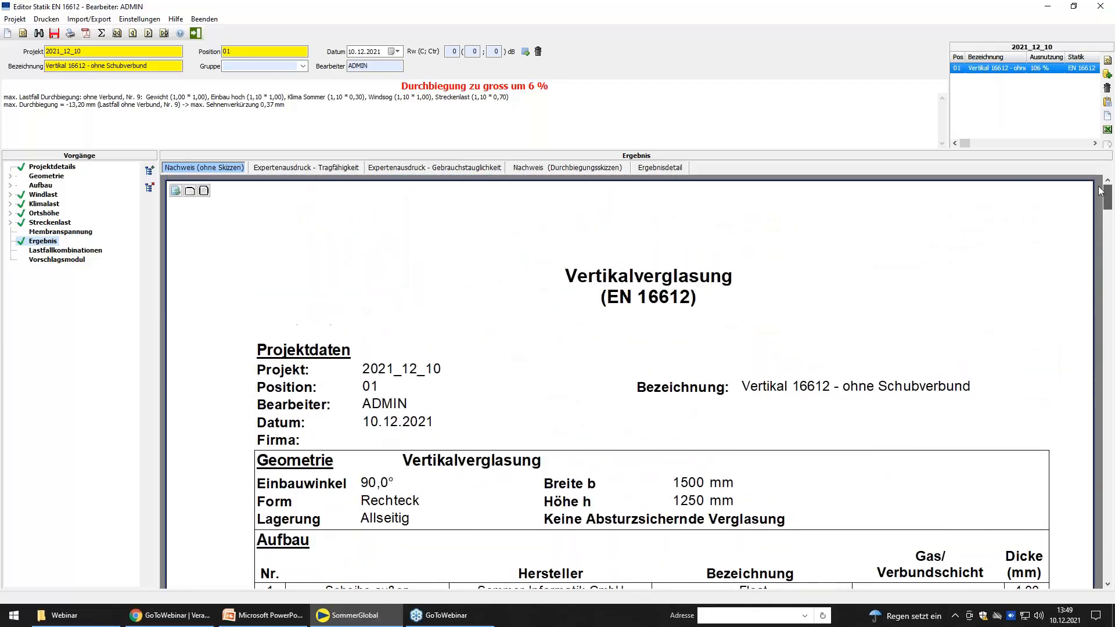
# Save position 01, duplicate it as position 02 and change the copy's description to "Vertikal 16612 - mit Schubverbund"
pyautogui.click(1012, 75)
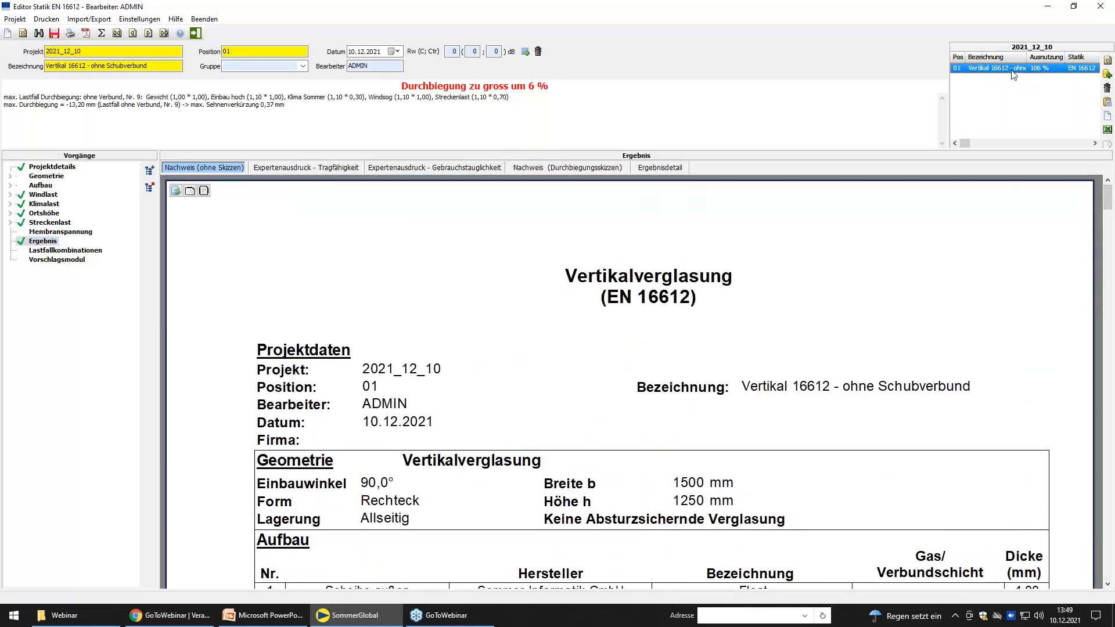
pyautogui.click(54, 33)
pyautogui.click(1108, 74)
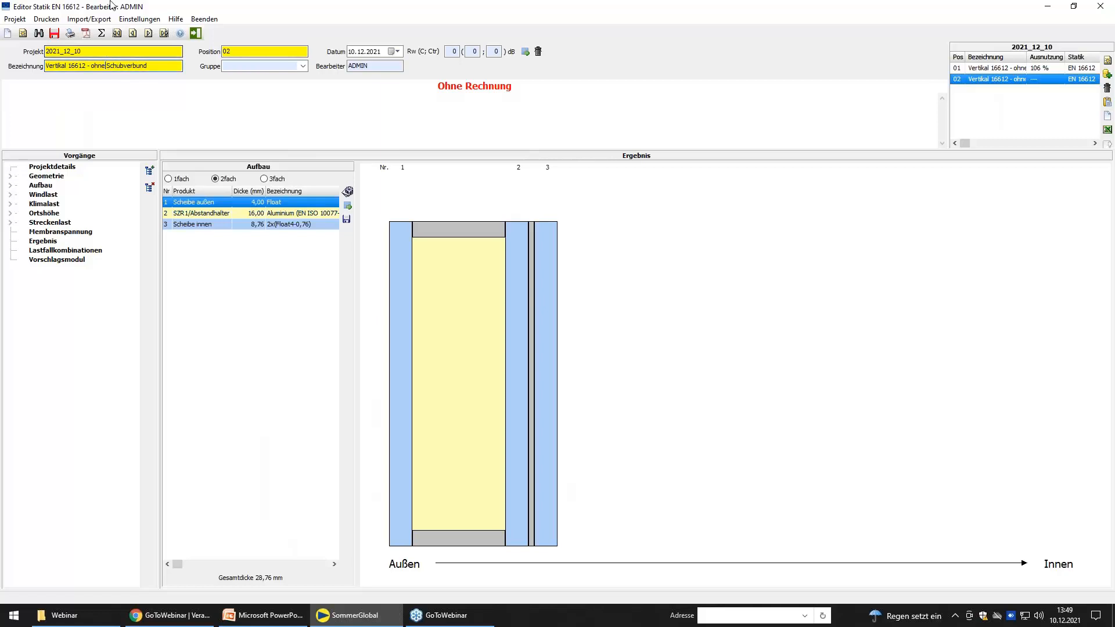
pyautogui.press('BackSpace')
pyautogui.press('BackSpace')
pyautogui.press('BackSpace')
pyautogui.press('BackSpace')
pyautogui.press('BackSpace')
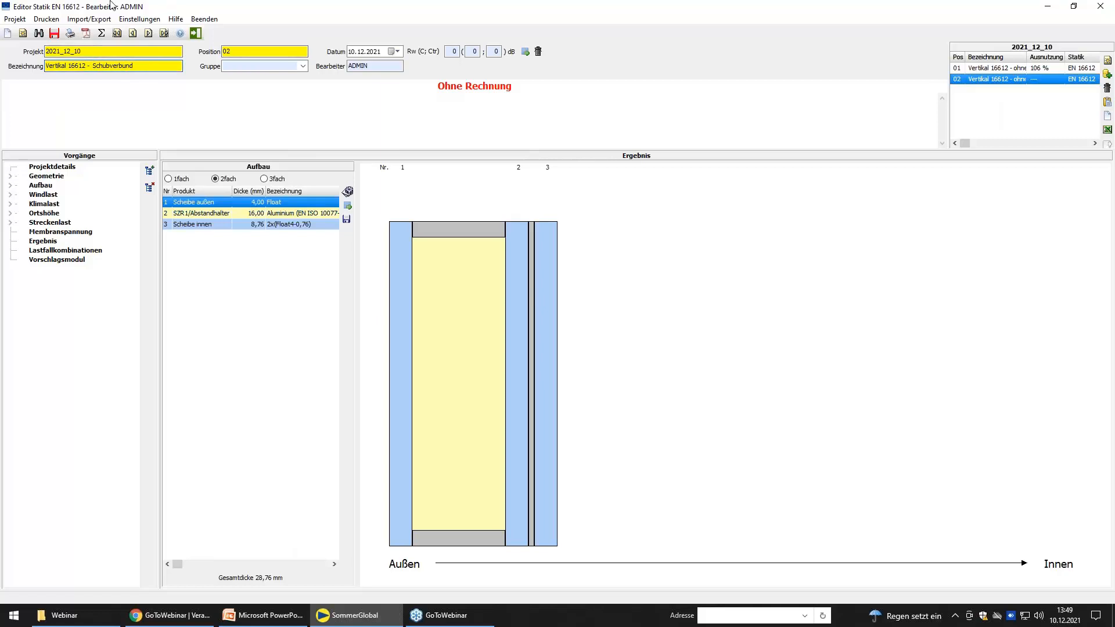
pyautogui.write('mit')
# Enable shear bond consideration for the laminated inner pane and check the available class and region options for PVB
pyautogui.click(291, 229)
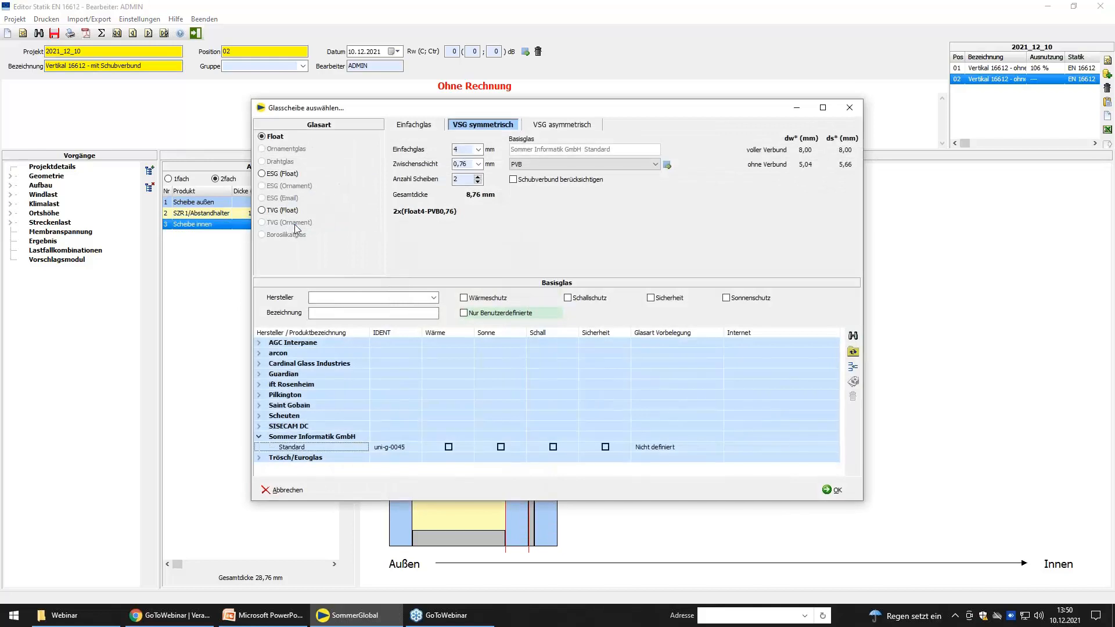
pyautogui.click(512, 180)
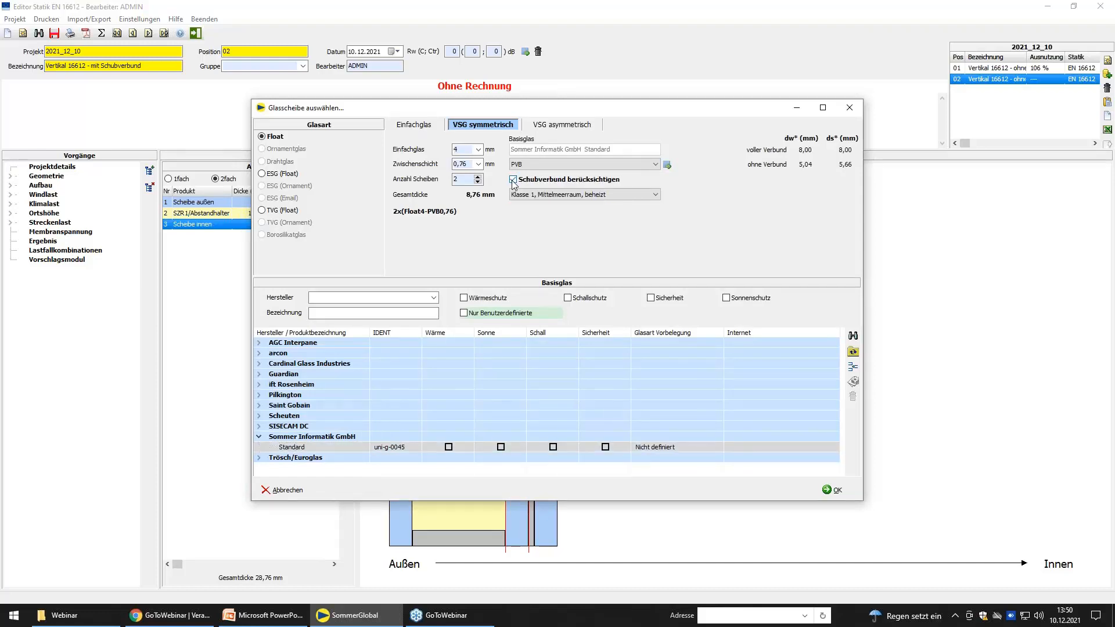
pyautogui.click(562, 195)
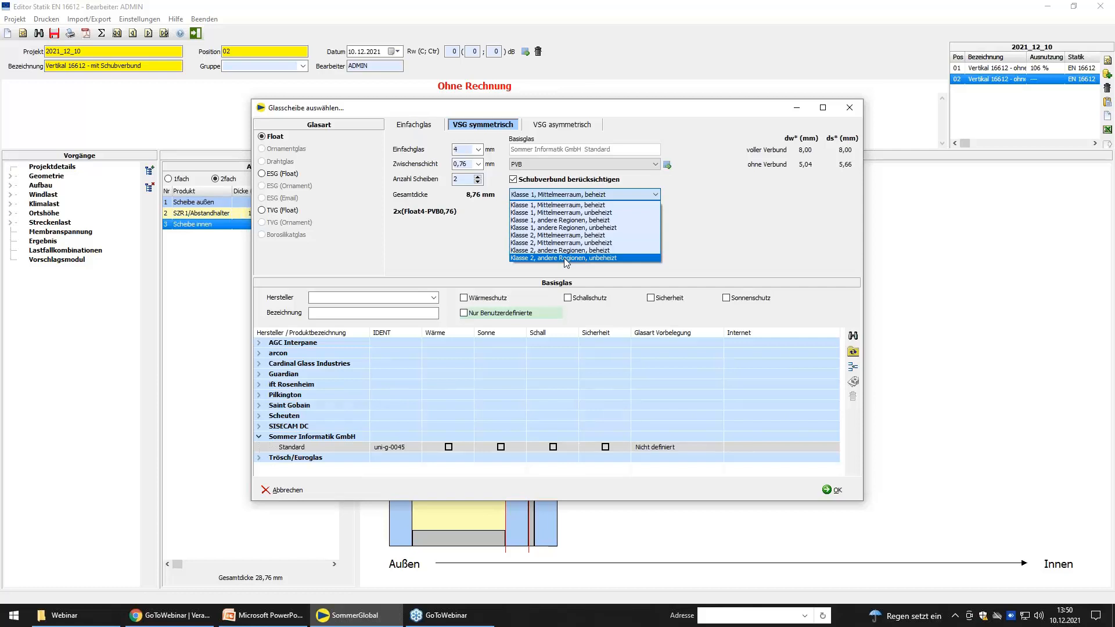
pyautogui.click(744, 251)
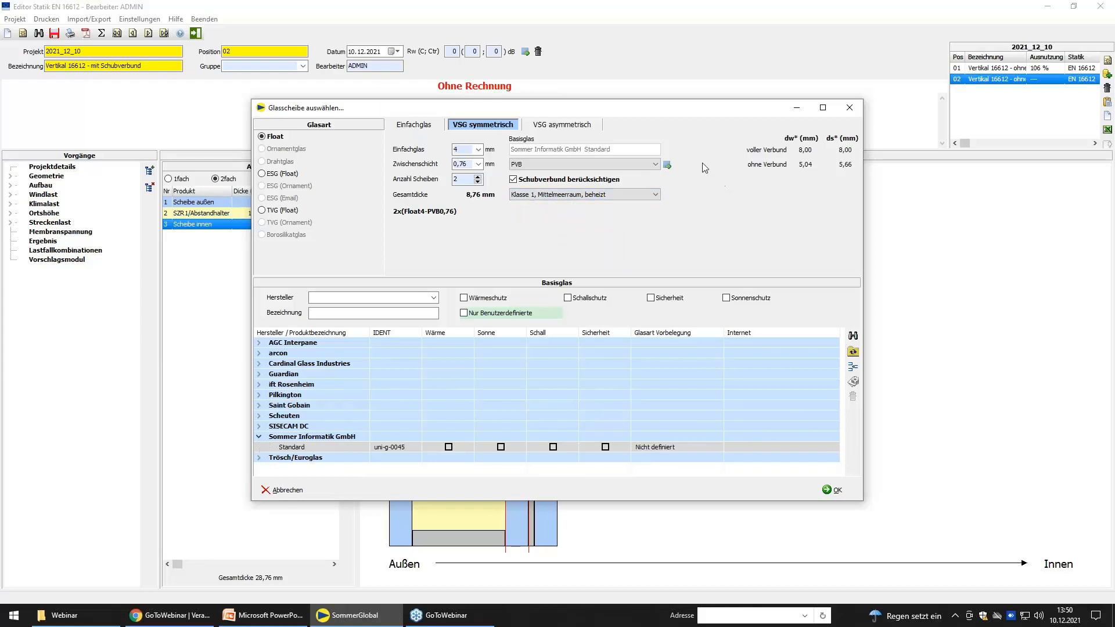
# Browse the interlayer product list for the inner pane, covering the Trosifol and Saflex products
pyautogui.click(667, 164)
pyautogui.click(543, 254)
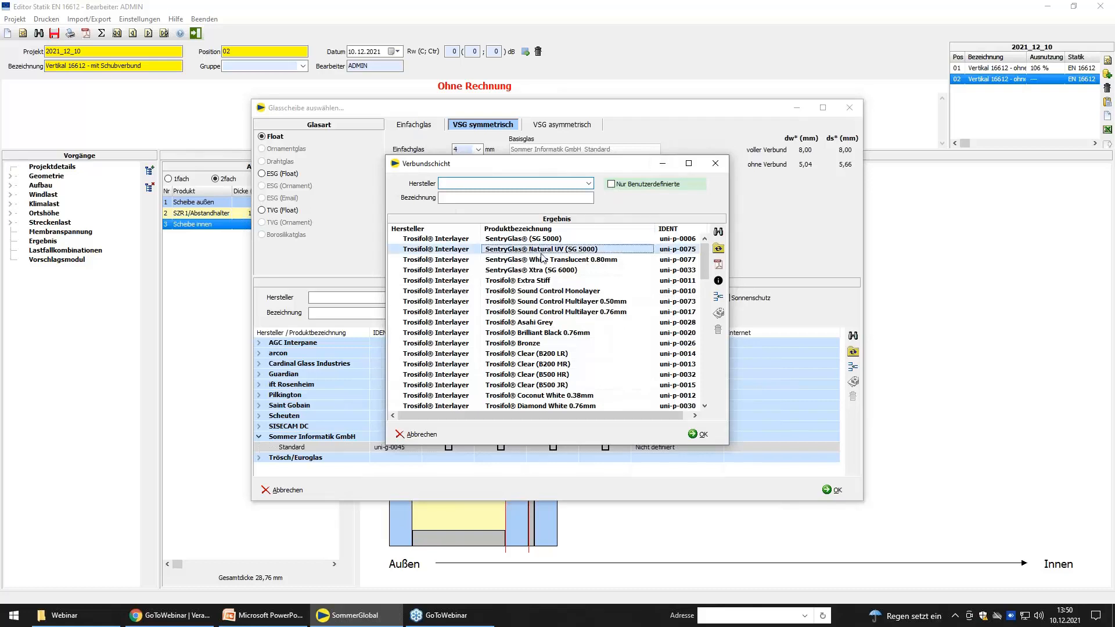
pyautogui.scroll(-8, 541, 257)
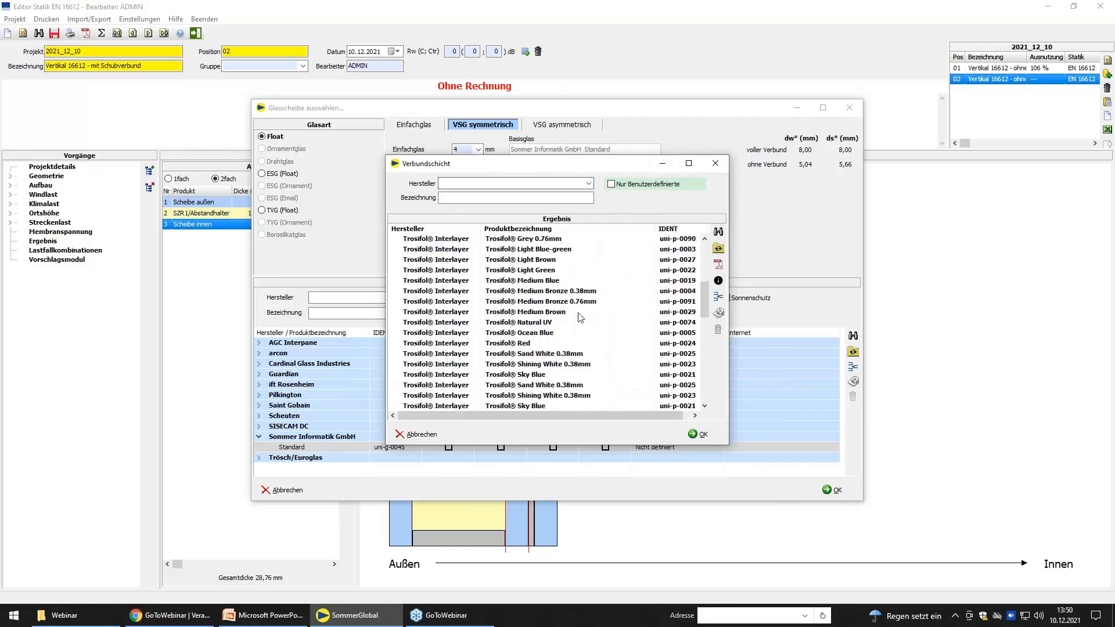
pyautogui.scroll(1, 580, 333)
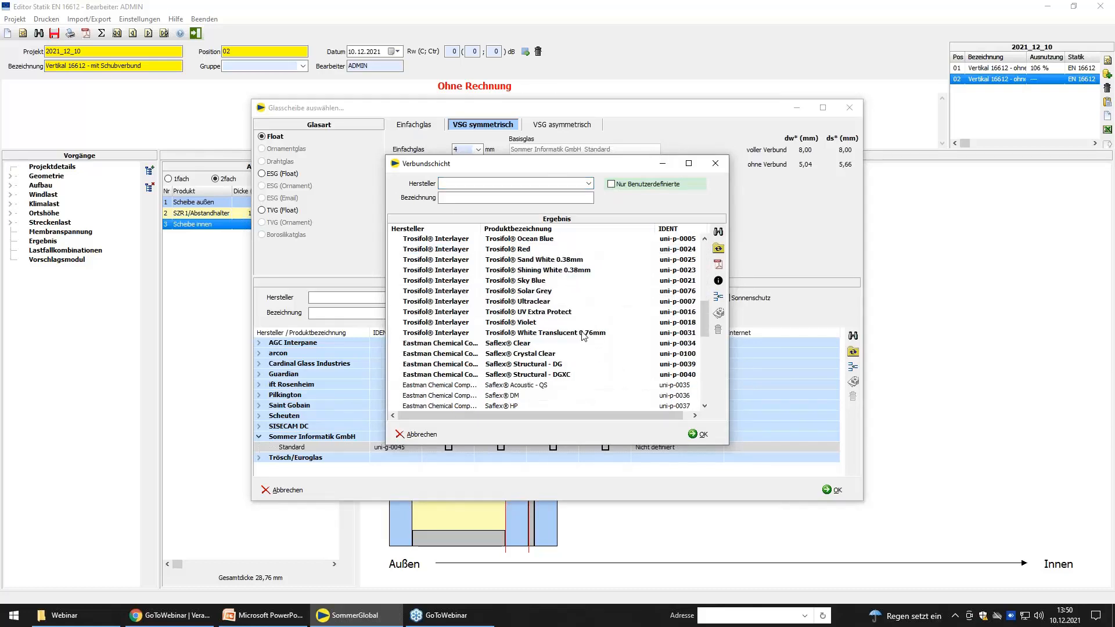
pyautogui.scroll(5, 586, 335)
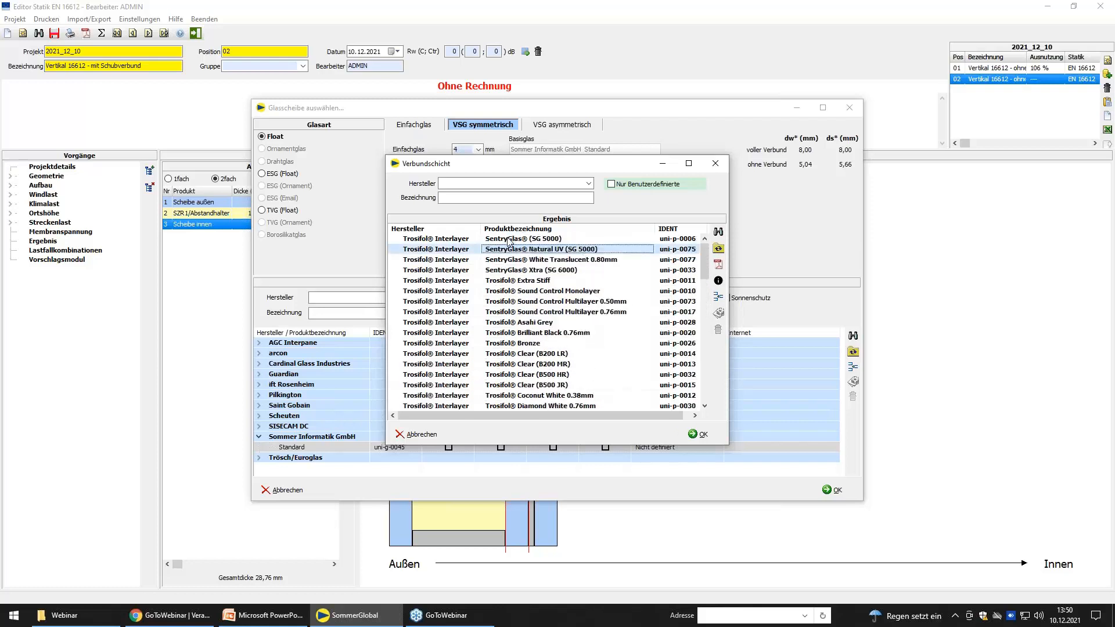
# Check the coupling factors of SentryGlas (SG 5000) in its master data and in the manufacturer's technical PDF
pyautogui.click(509, 241)
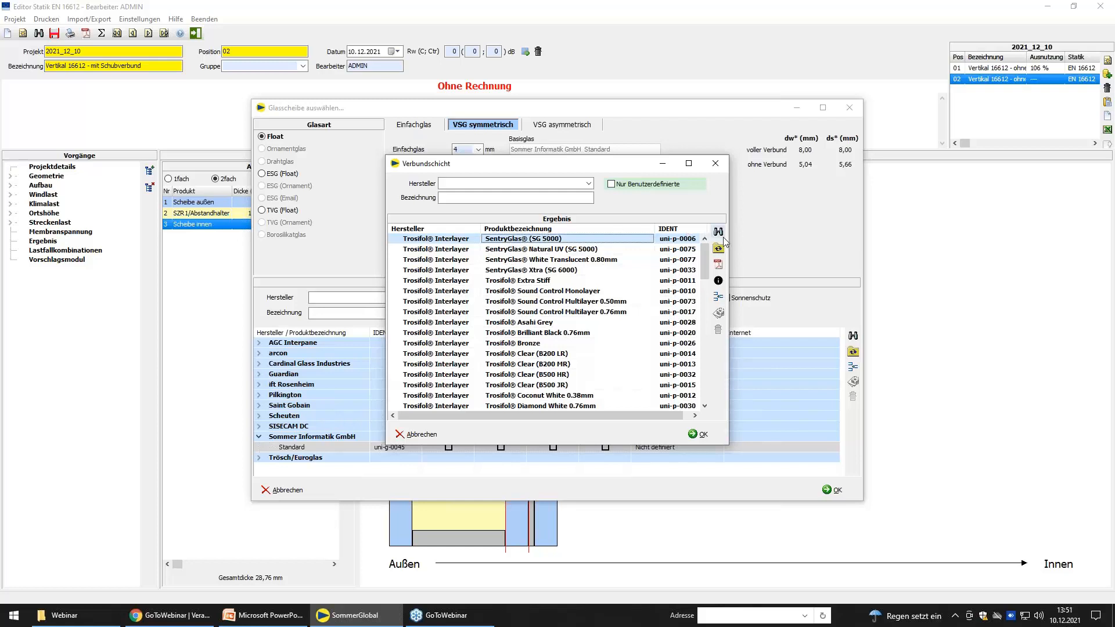
pyautogui.click(716, 284)
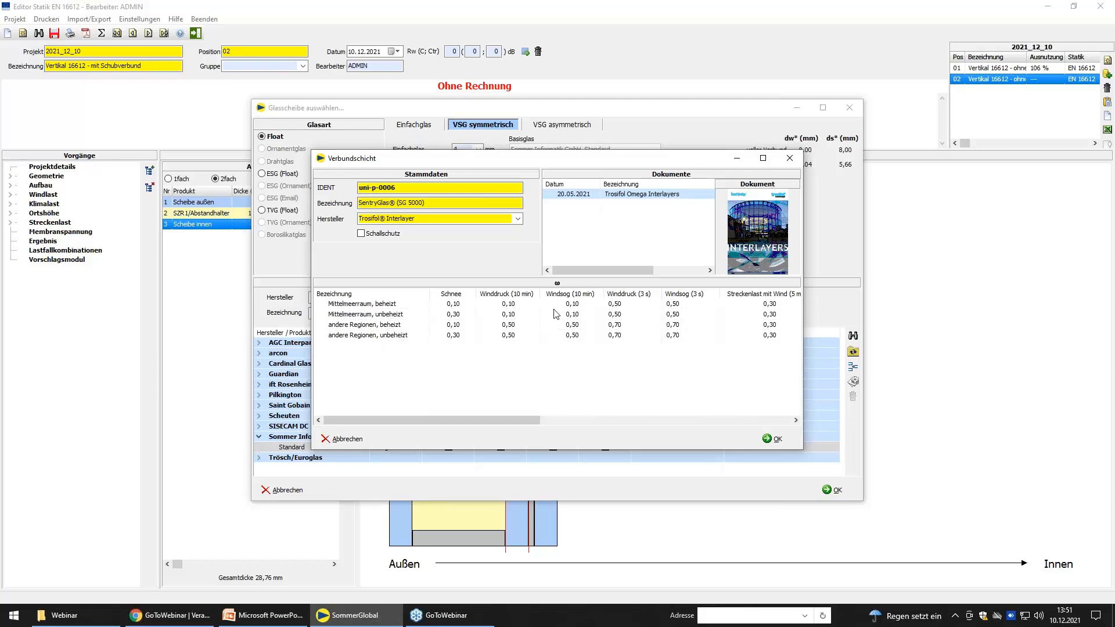
pyautogui.click(774, 437)
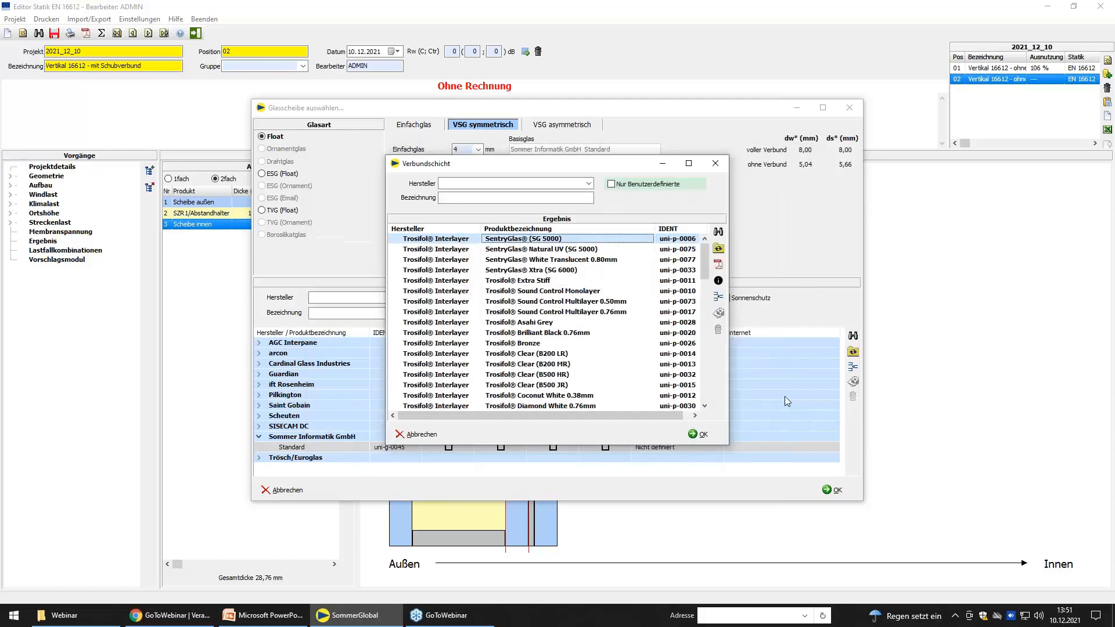
pyautogui.click(718, 264)
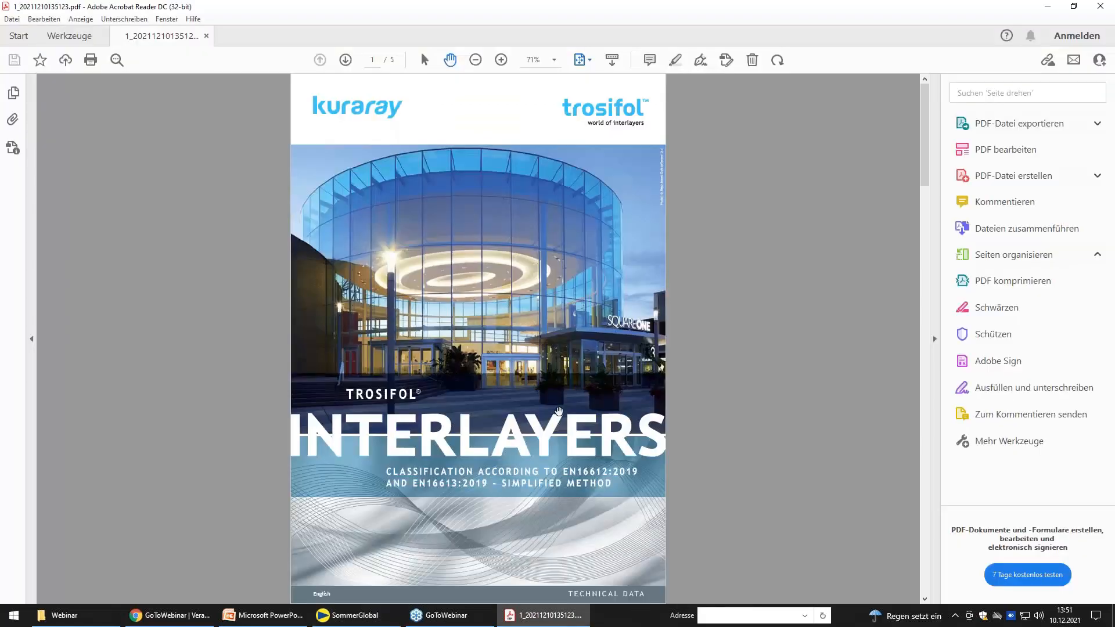
pyautogui.scroll(-5, 558, 411)
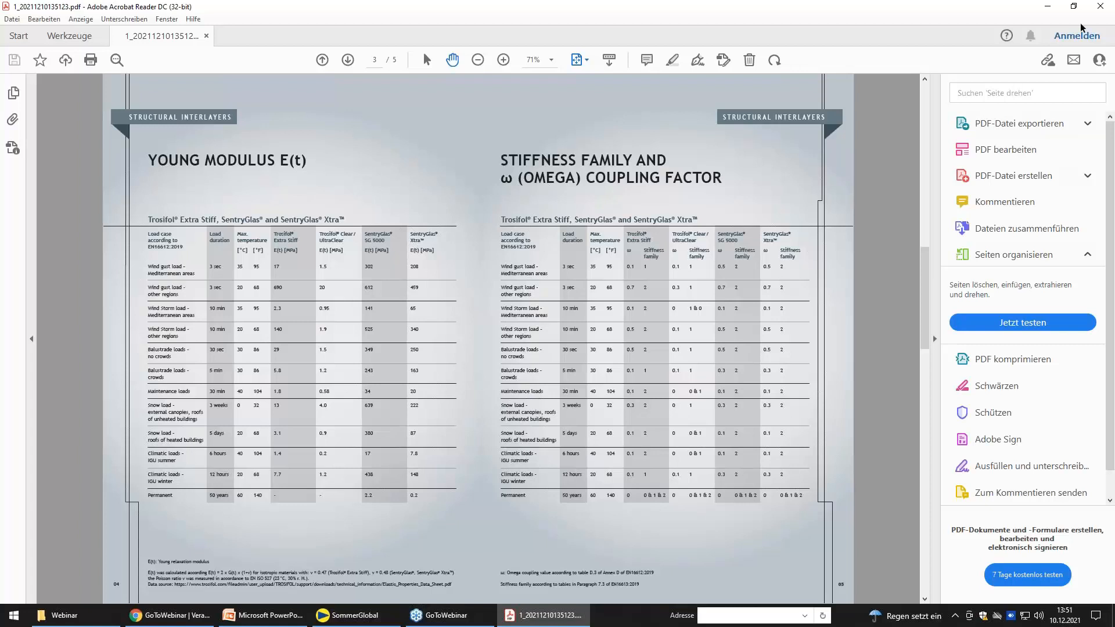
pyautogui.click(1100, 6)
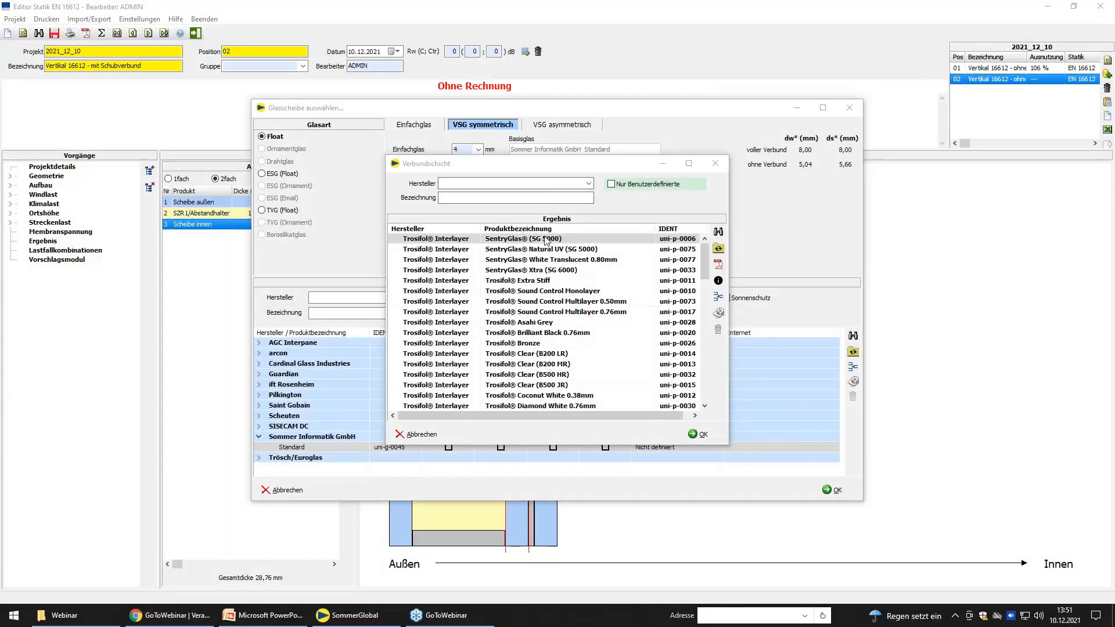
# Assign SentryGlas (SG 5000) as the inner pane's interlayer with the region "andere Regionen, beheizt" and accept the pane
pyautogui.doubleClick(546, 239)
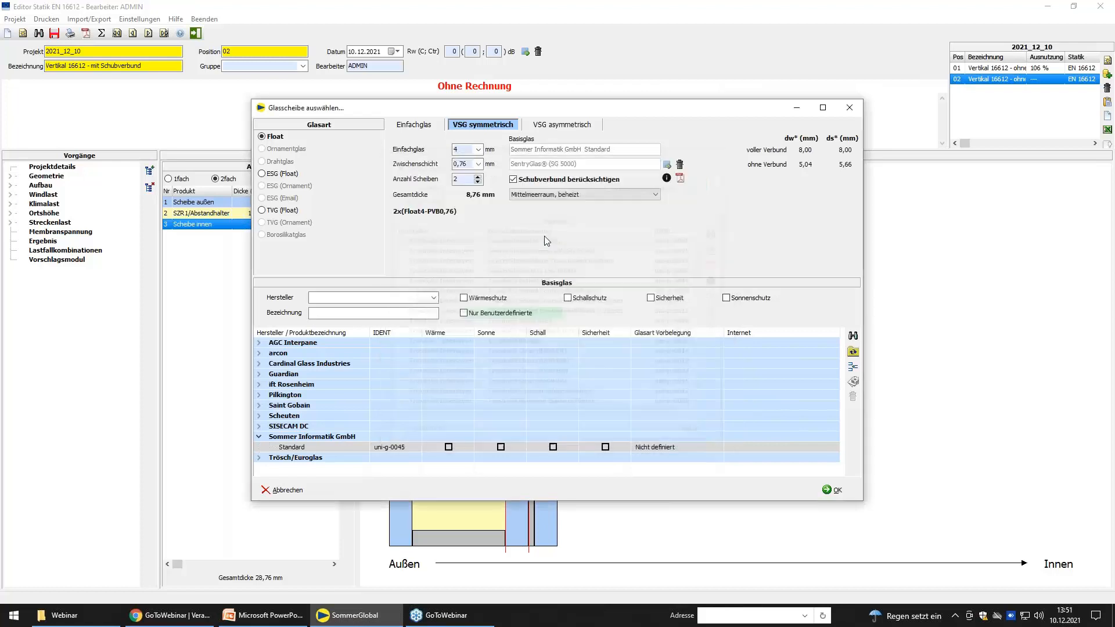
pyautogui.click(566, 195)
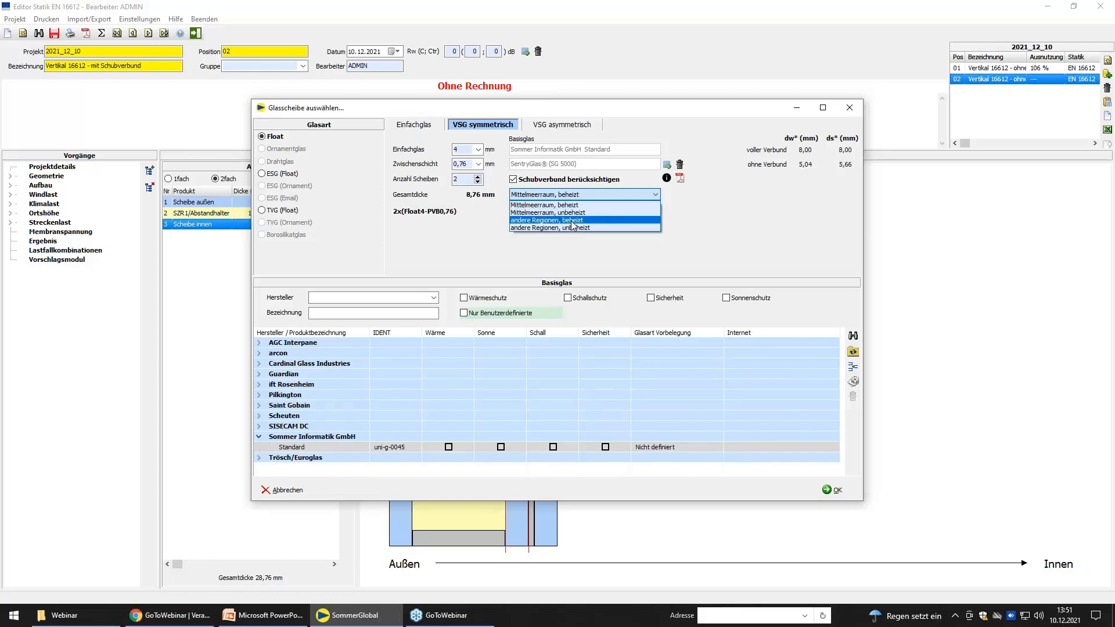
pyautogui.click(572, 221)
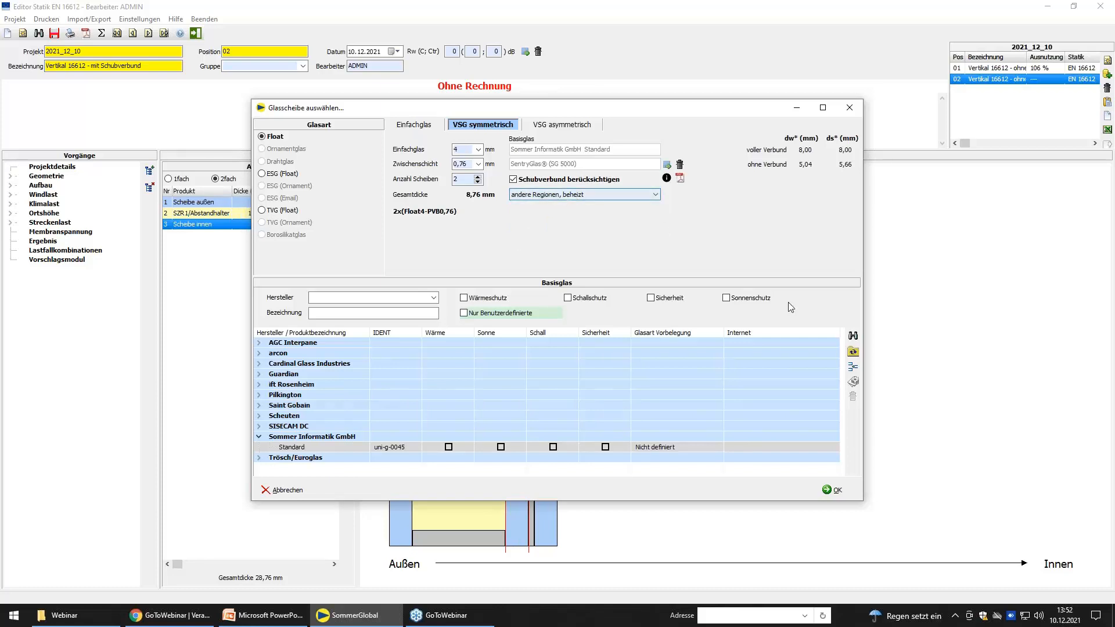
pyautogui.click(833, 490)
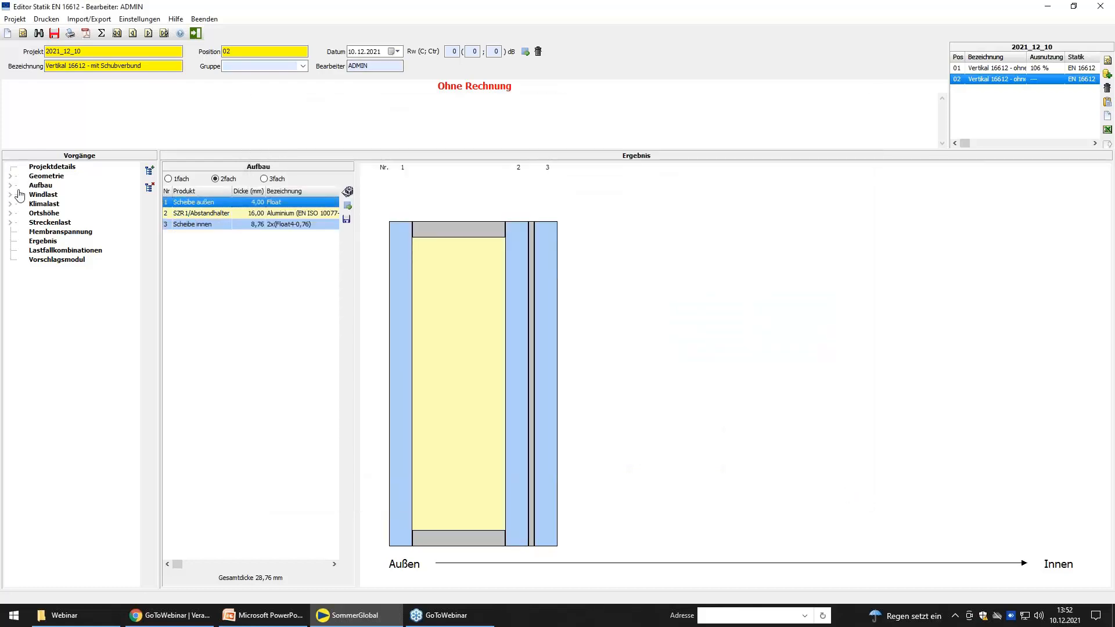
# Check the geometry and line load of position 02 and run the static calculation
pyautogui.click(41, 176)
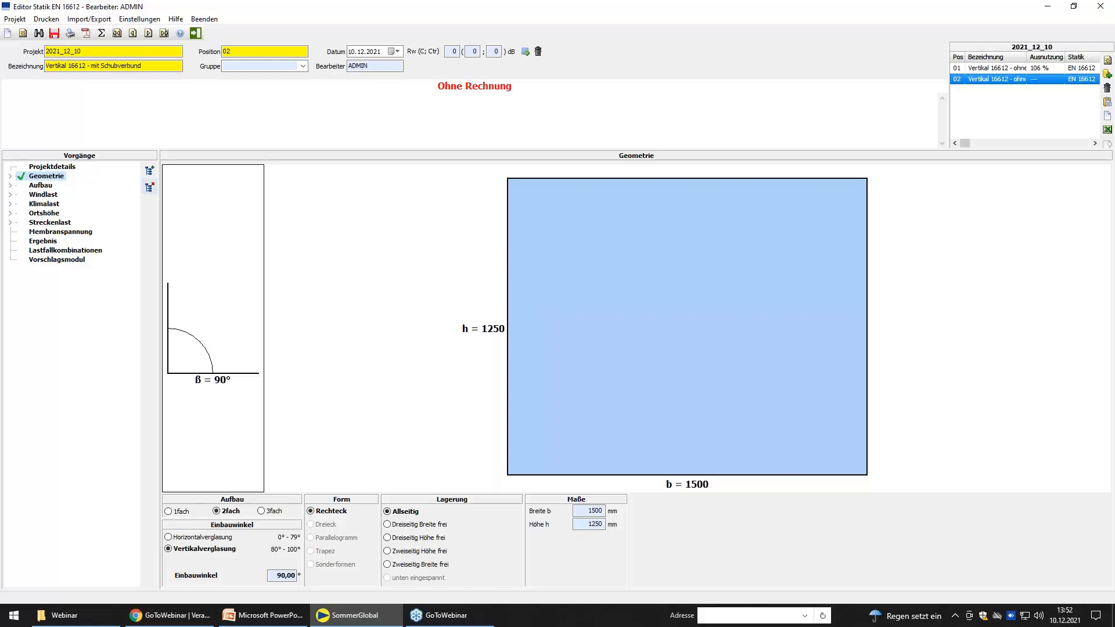
pyautogui.click(61, 223)
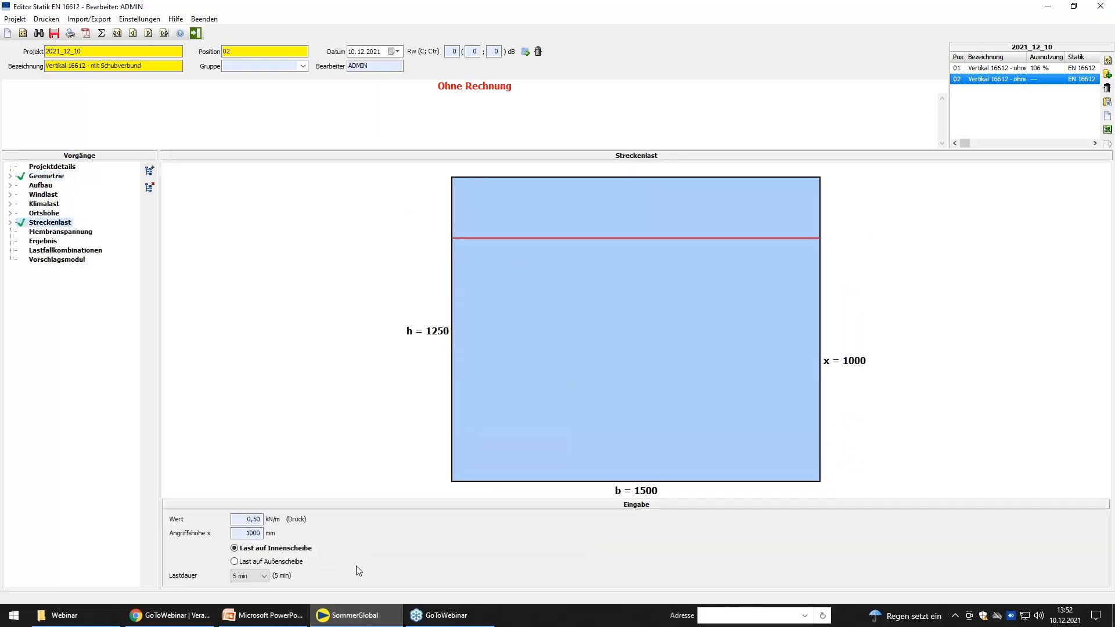
pyautogui.click(49, 241)
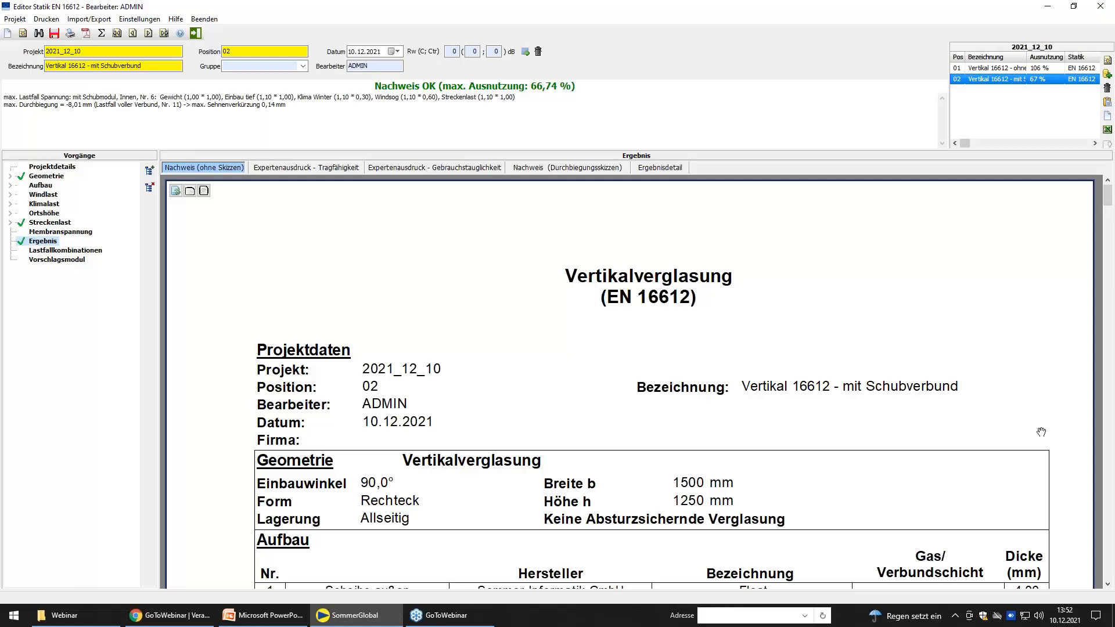
# Review the build-up, loads and overall verdict in the verification report for position 02
pyautogui.scroll(-5, 829, 505)
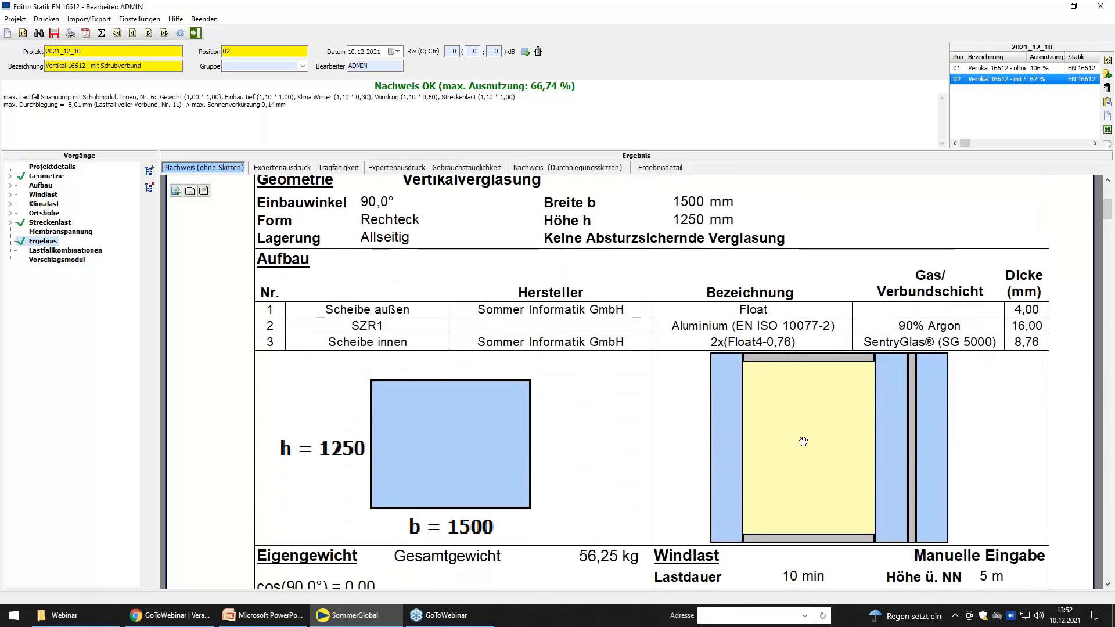
pyautogui.scroll(-1, 812, 534)
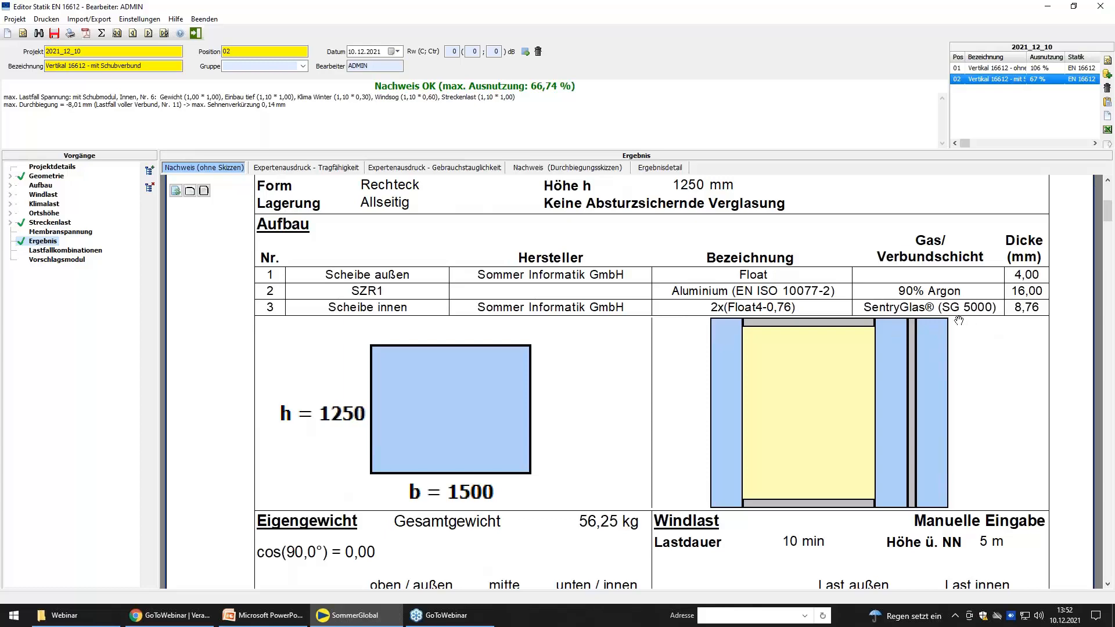
pyautogui.scroll(-8, 747, 571)
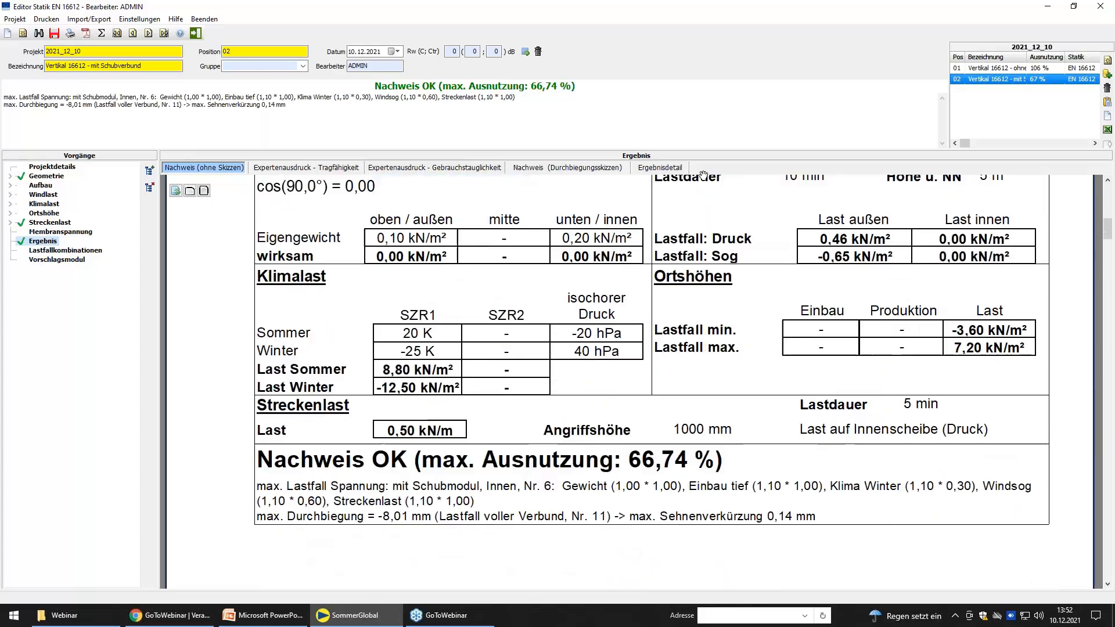
# Examine position 02's effective thicknesses and its load case results with shear modulus and with full bond in the verification report
pyautogui.scroll(-5, 702, 261)
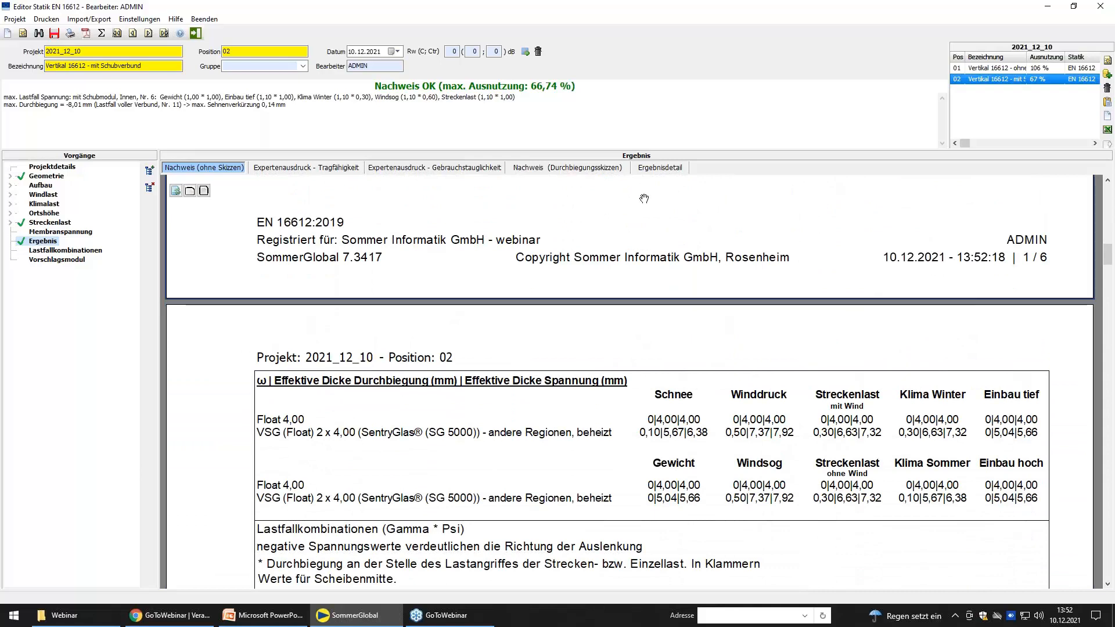
pyautogui.scroll(-1, 624, 406)
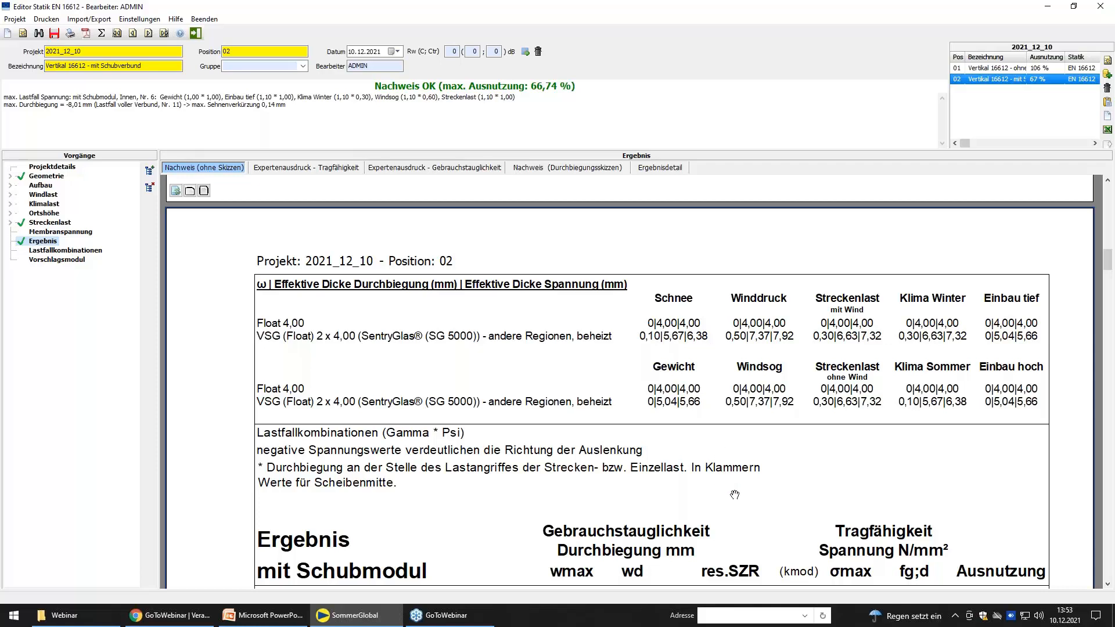
pyautogui.moveTo(735, 495); pyautogui.dragTo(744, 309)
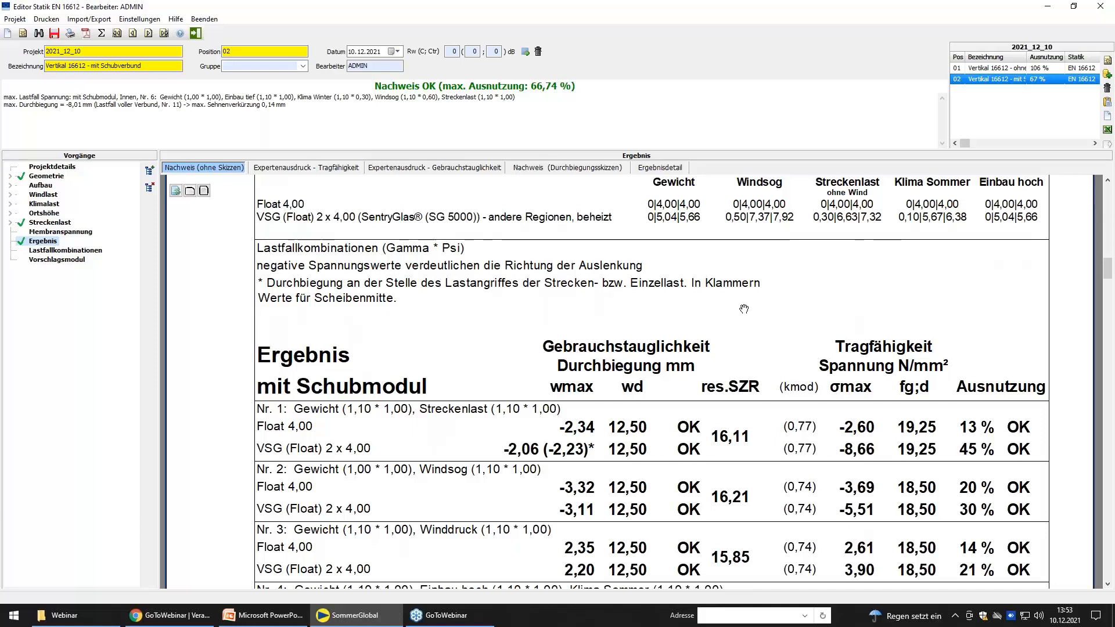
pyautogui.scroll(-2, 436, 514)
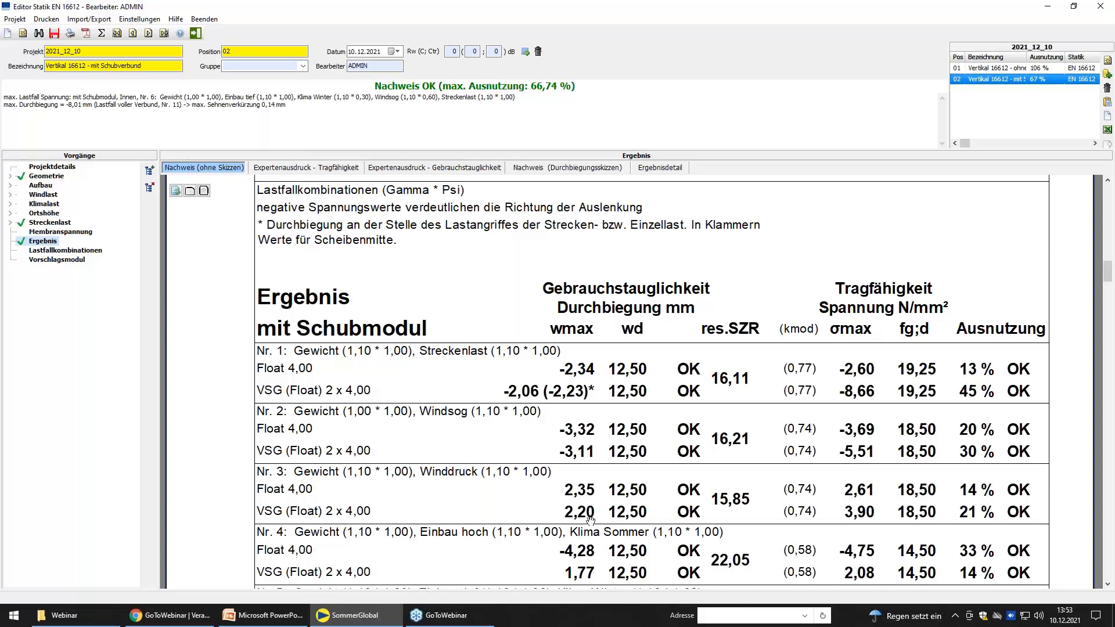
pyautogui.scroll(-4, 585, 535)
pyautogui.scroll(-8, 678, 535)
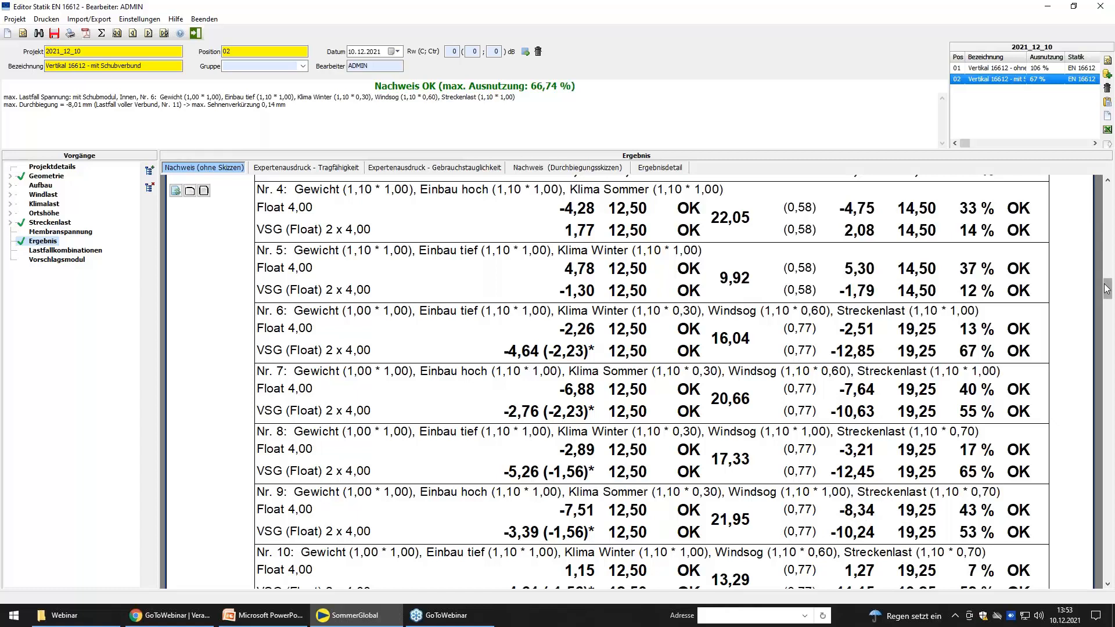
pyautogui.moveTo(1107, 288); pyautogui.dragTo(1108, 396)
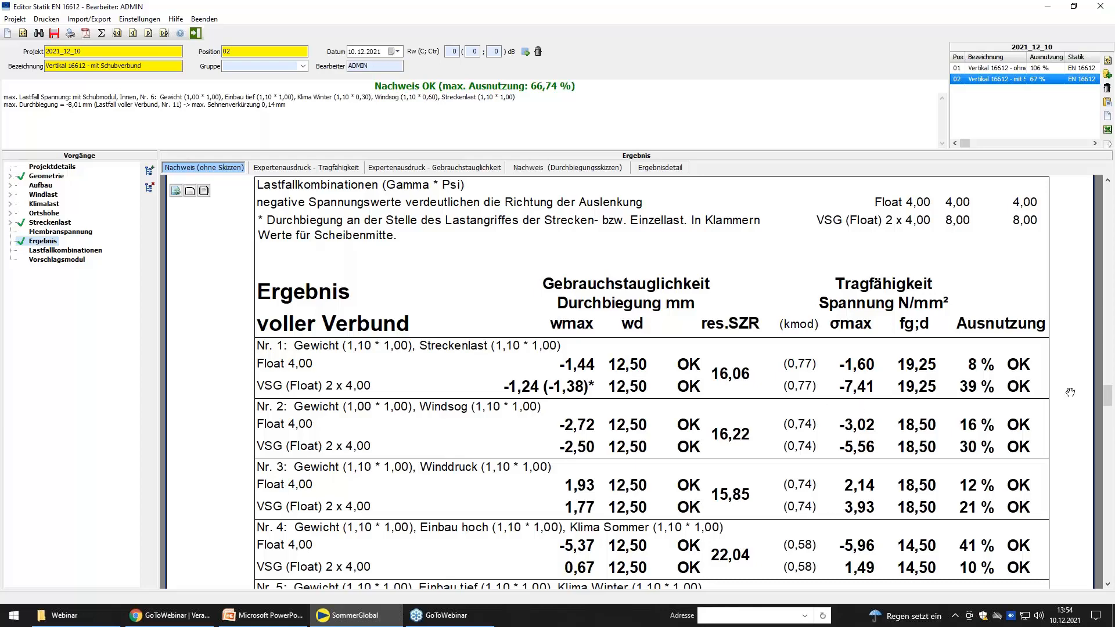
pyautogui.moveTo(1107, 398); pyautogui.dragTo(1110, 190)
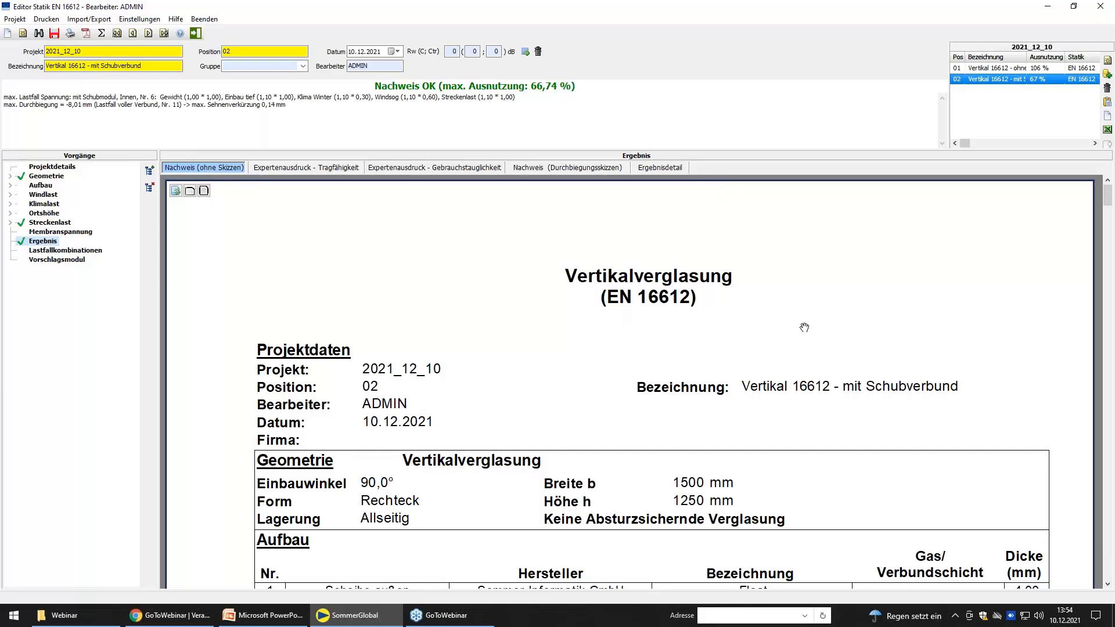
# Copy position 01 as position 03 and change its designation to "Horizontal 16612 - ohne Schubverbund"
pyautogui.click(993, 68)
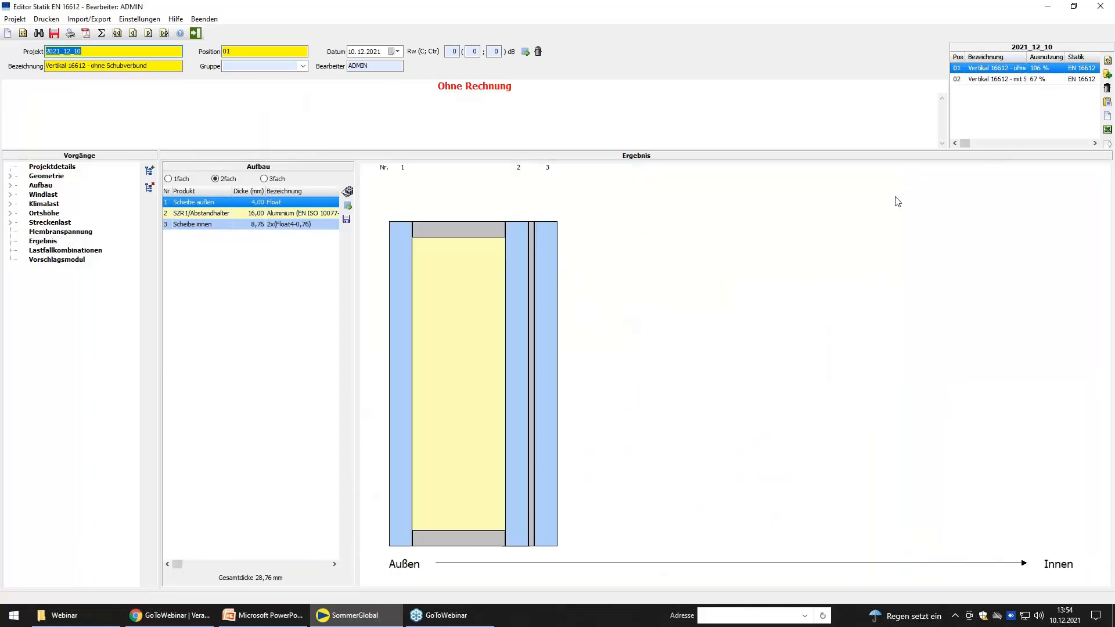
pyautogui.click(1107, 76)
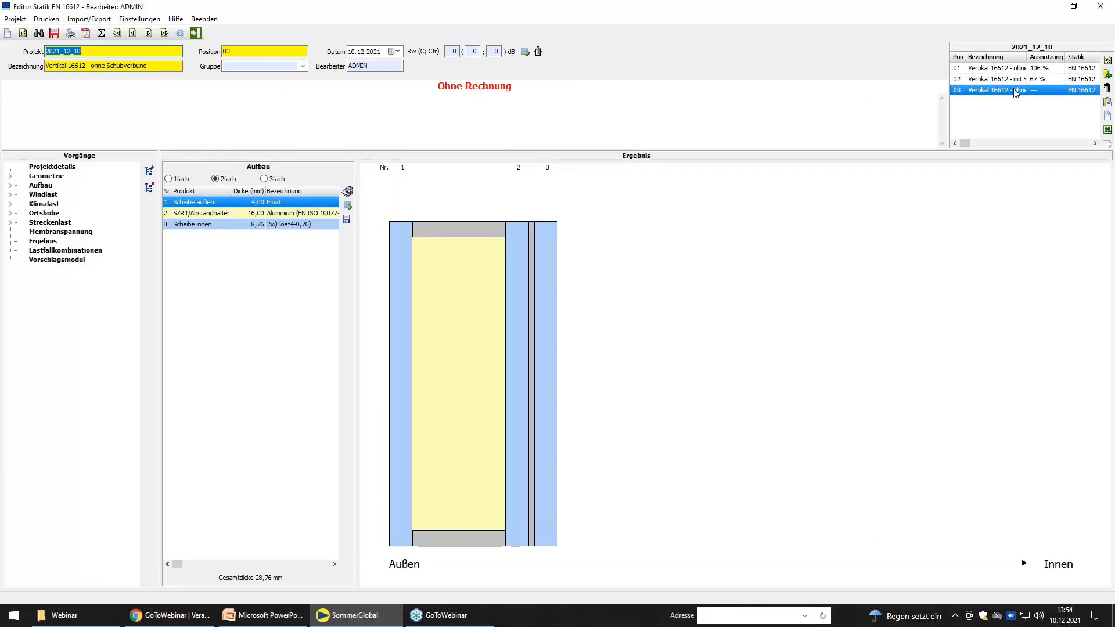
pyautogui.click(68, 66)
pyautogui.moveTo(68, 66); pyautogui.dragTo(3, 71)
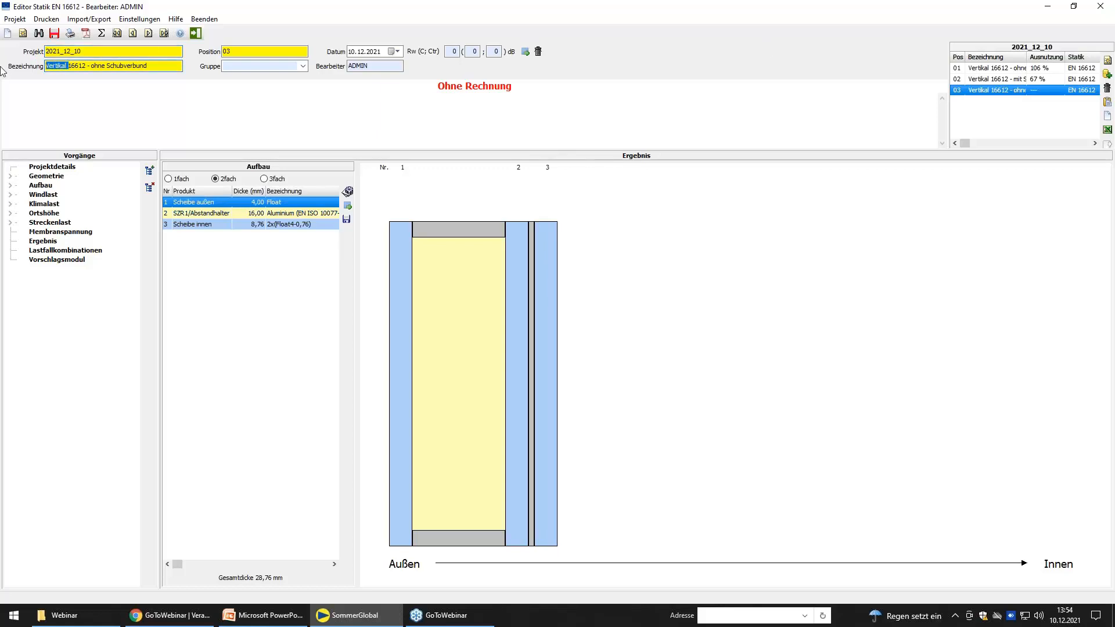
pyautogui.write('Horizontal')
# Make the outer pane a symmetric laminated glass of 2 x 4 mm Float with 0,76 mm PVB, without shear bond
pyautogui.doubleClick(275, 204)
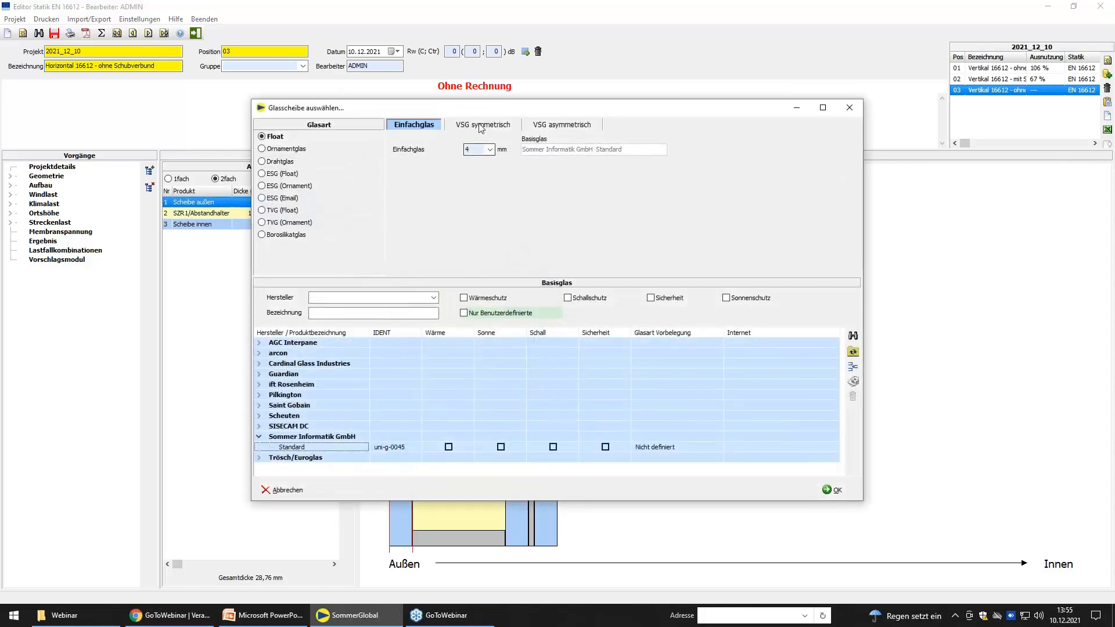
pyautogui.click(482, 128)
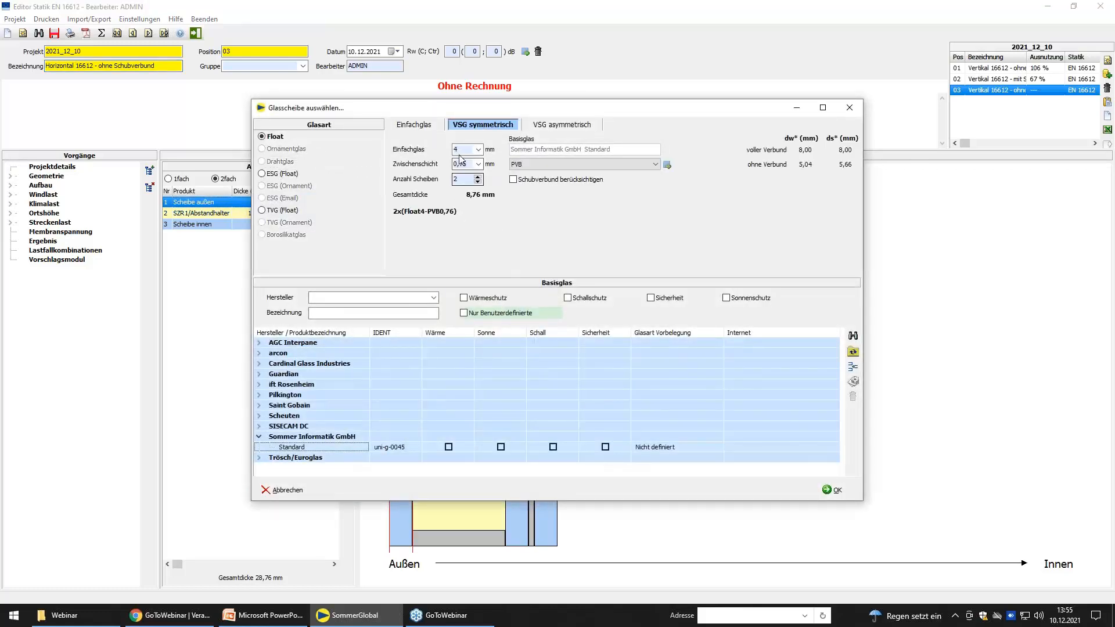
pyautogui.click(836, 492)
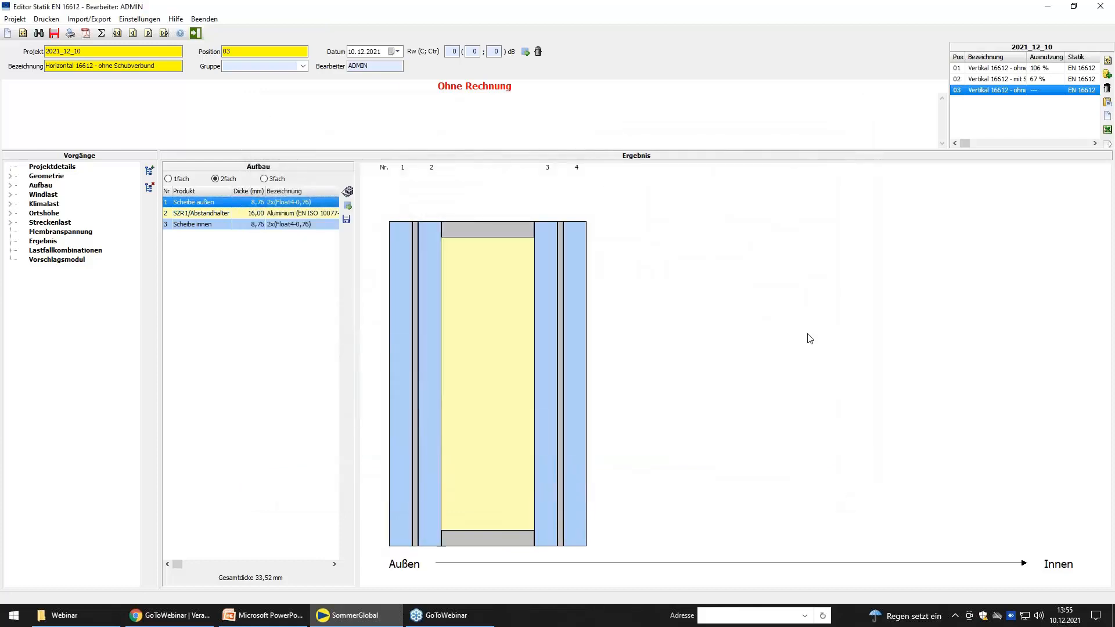
# Switch the geometry of position 03 to horizontal glazing with an installation angle of 0°
pyautogui.click(46, 176)
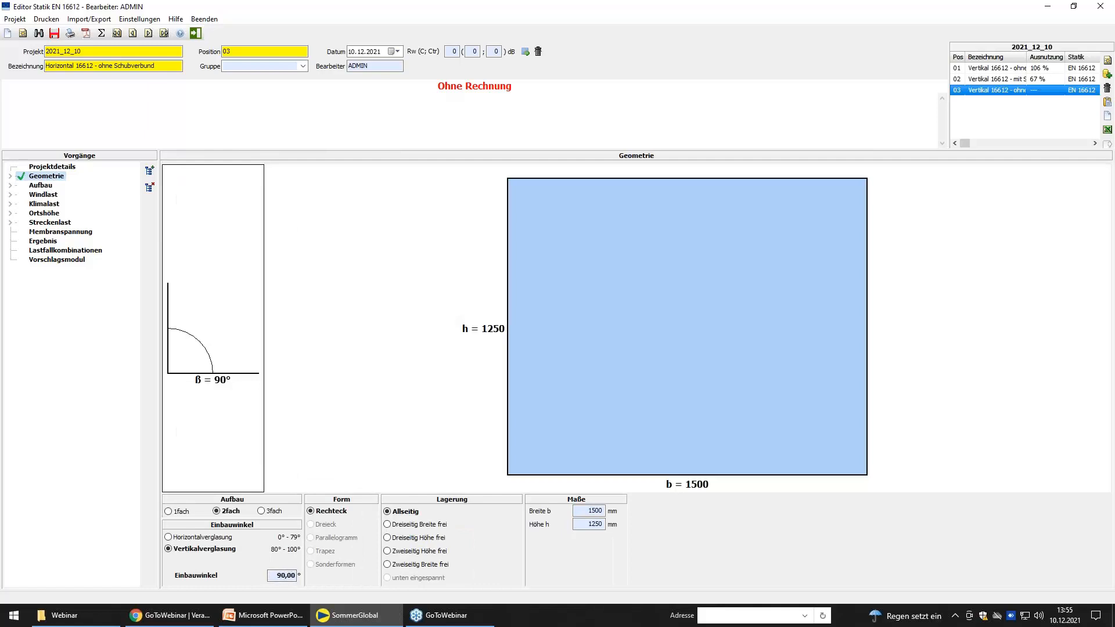
pyautogui.click(278, 575)
pyautogui.click(198, 538)
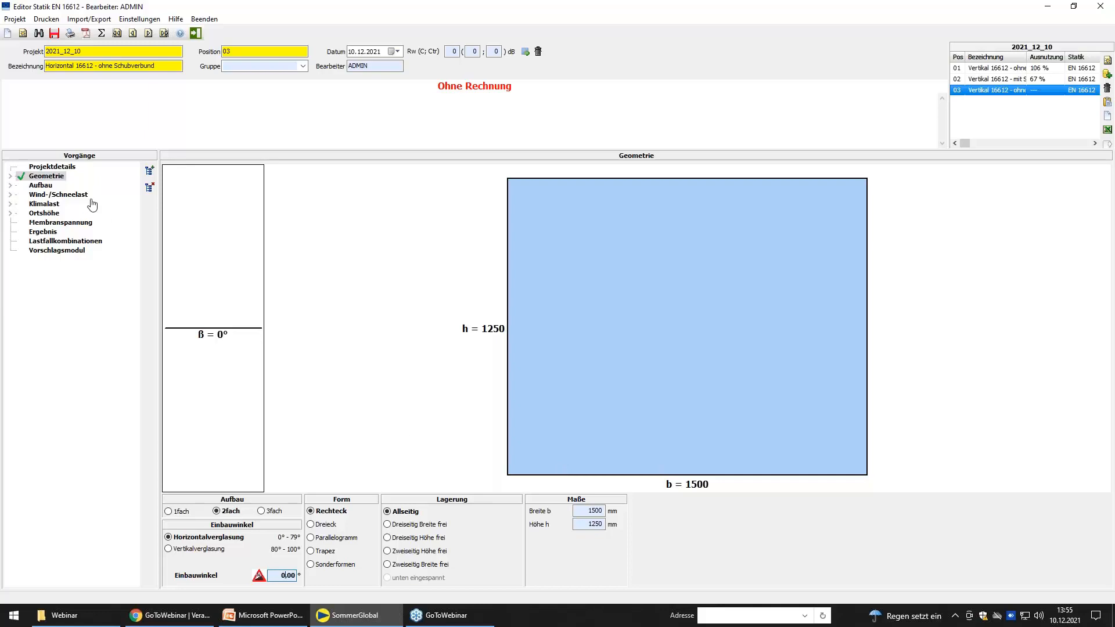
# Set the snow load to 1,50 kN/m² and the height above sea level to 100 m
pyautogui.click(74, 195)
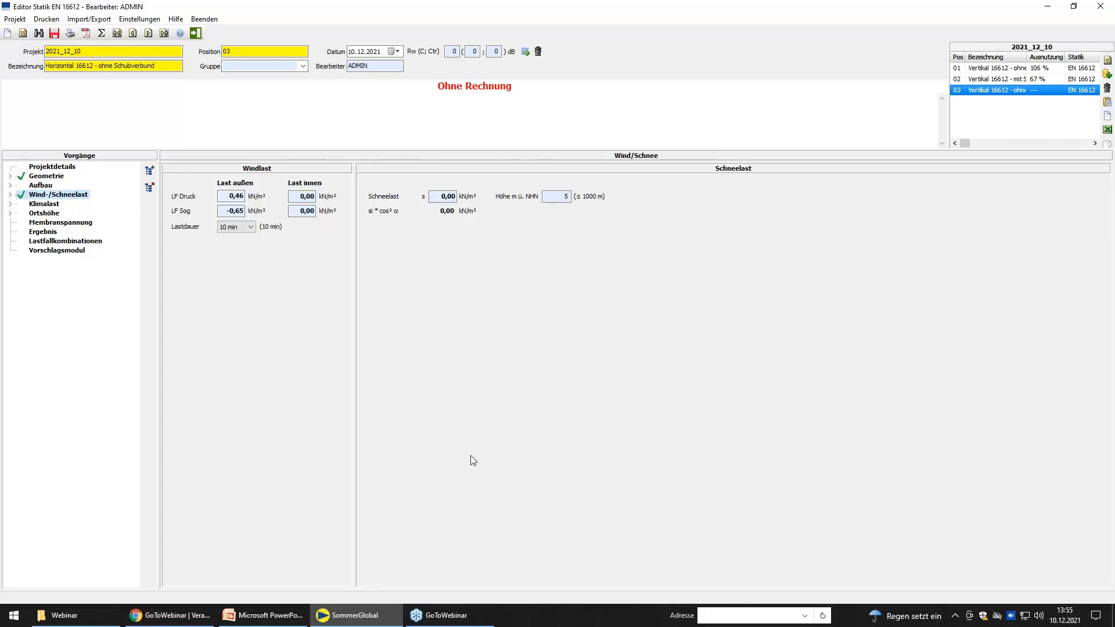
pyautogui.doubleClick(441, 196)
pyautogui.write('1,50')
pyautogui.click(559, 200)
pyautogui.doubleClick(560, 199)
pyautogui.write('00')
# Check the load case combinations that include snow, and recheck the wind and snow load entries
pyautogui.click(66, 241)
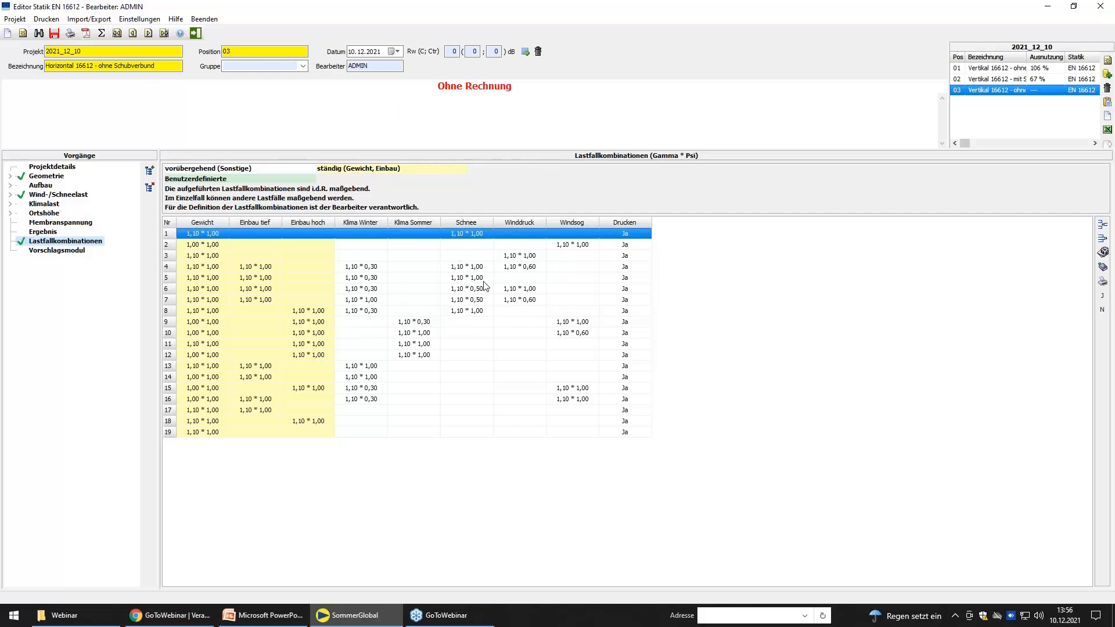
pyautogui.click(471, 302)
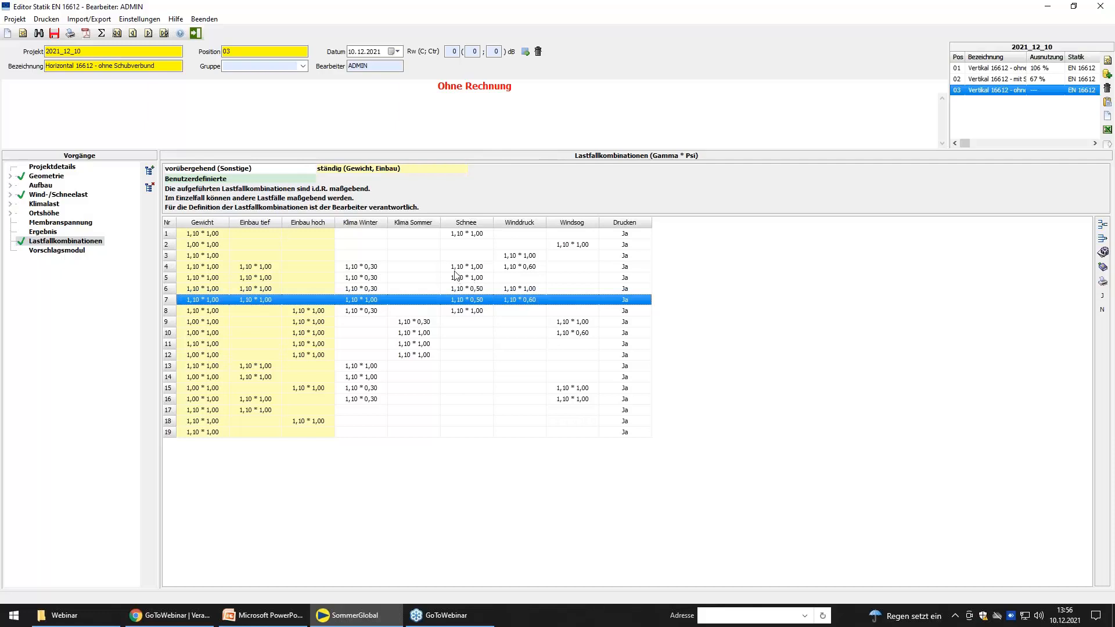
pyautogui.click(54, 200)
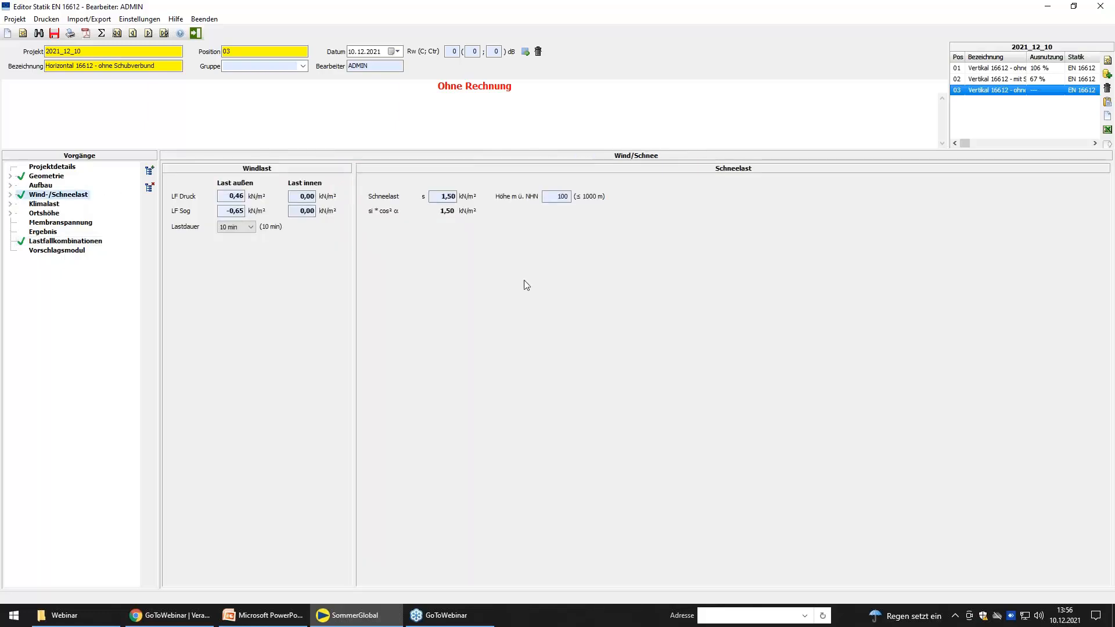
# Check the climate load, altitude and membrane stress settings, and run the static calculation for position 03
pyautogui.click(48, 207)
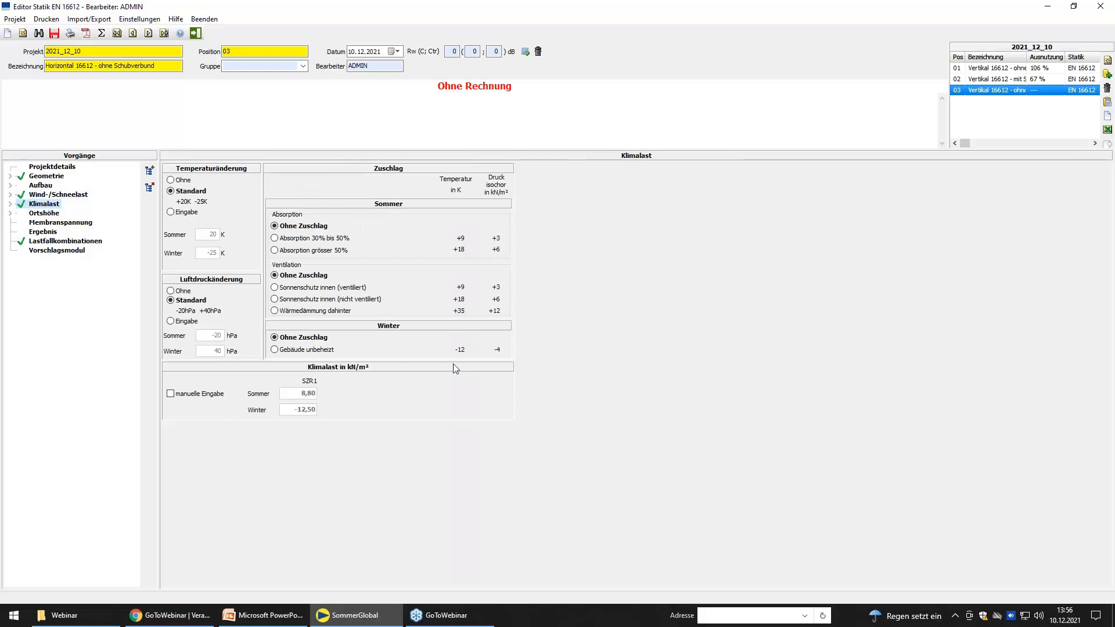
pyautogui.click(39, 214)
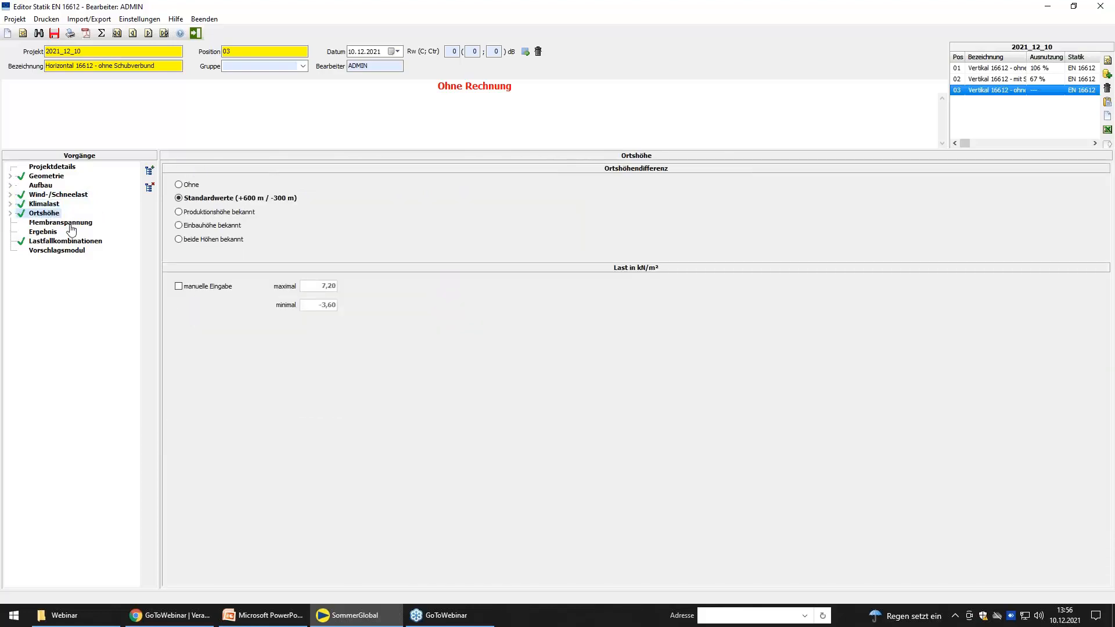
pyautogui.click(70, 225)
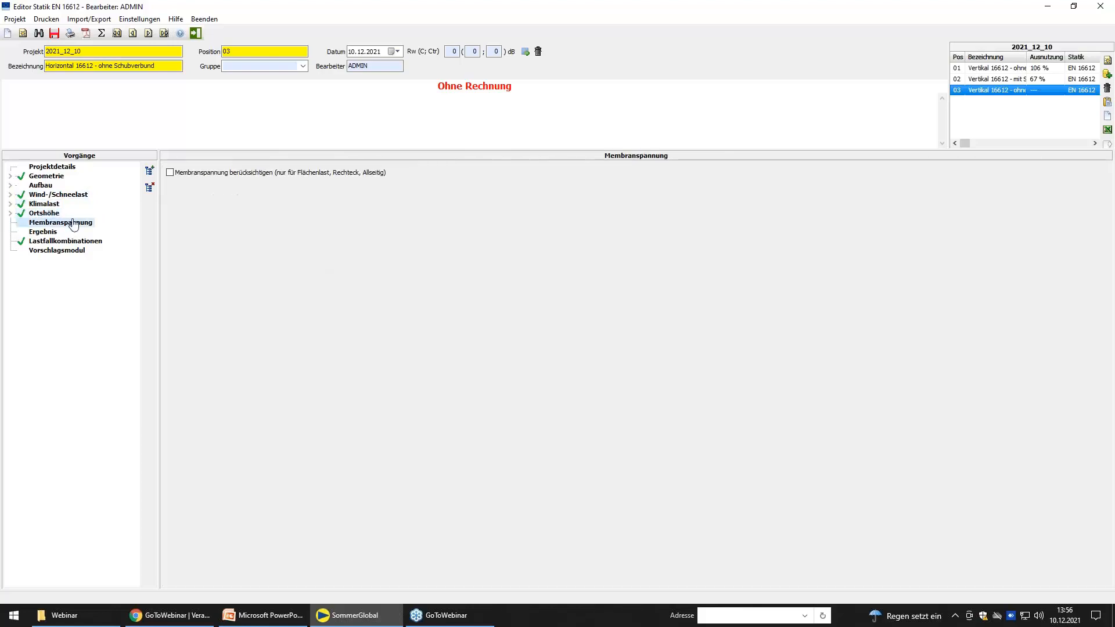
pyautogui.click(41, 232)
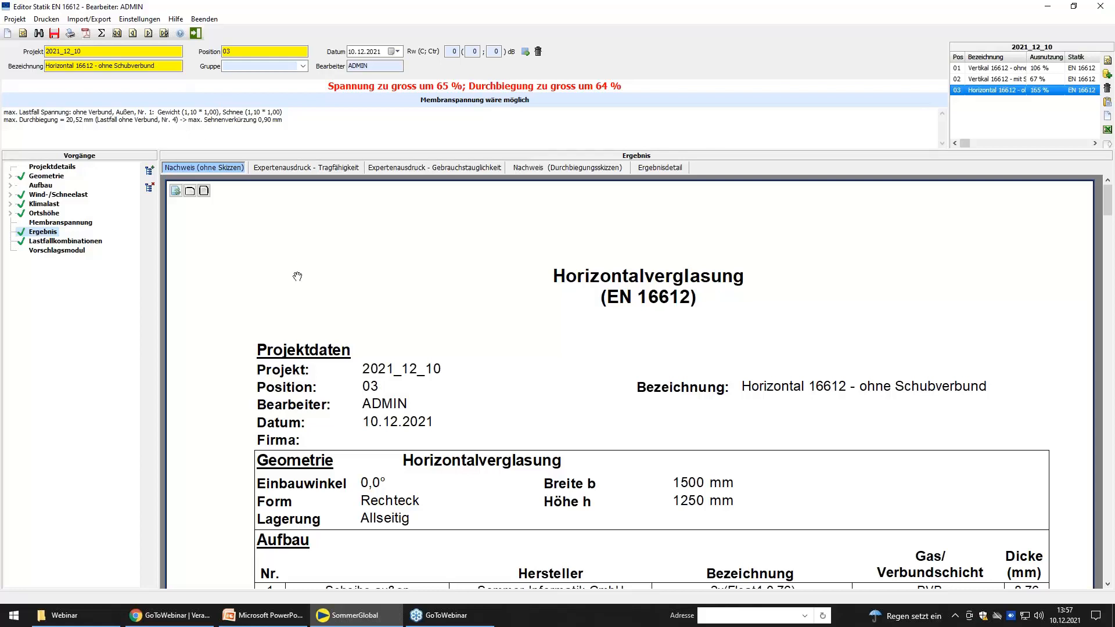
# Compare the suggested glass thicknesses for a thicker outer pane, a symmetric build-up and a thicker inner pane
pyautogui.click(48, 255)
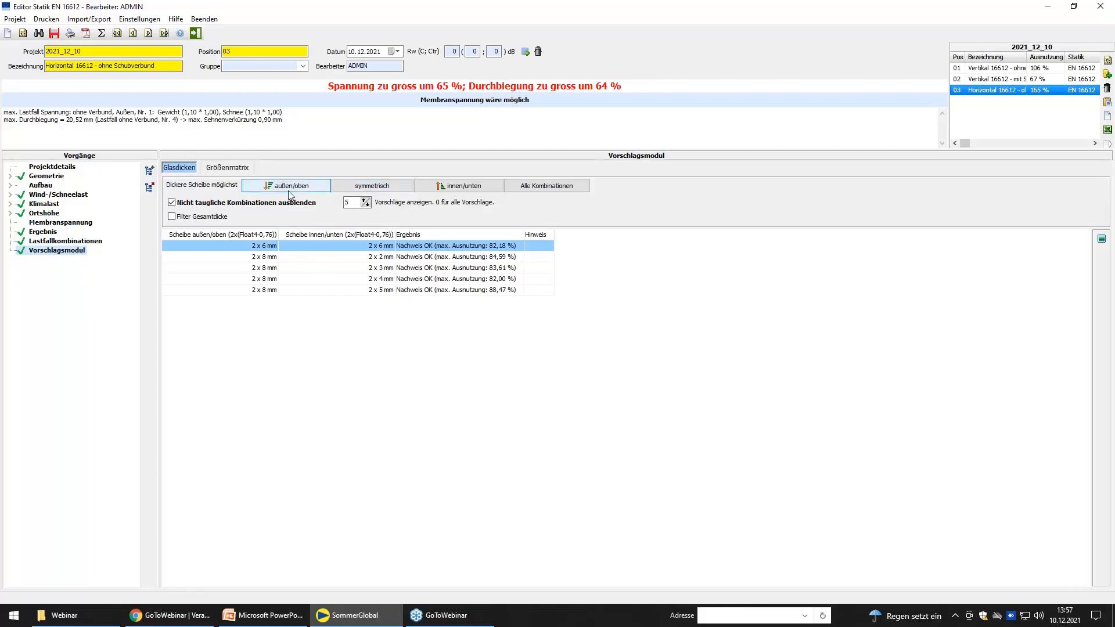
pyautogui.click(370, 192)
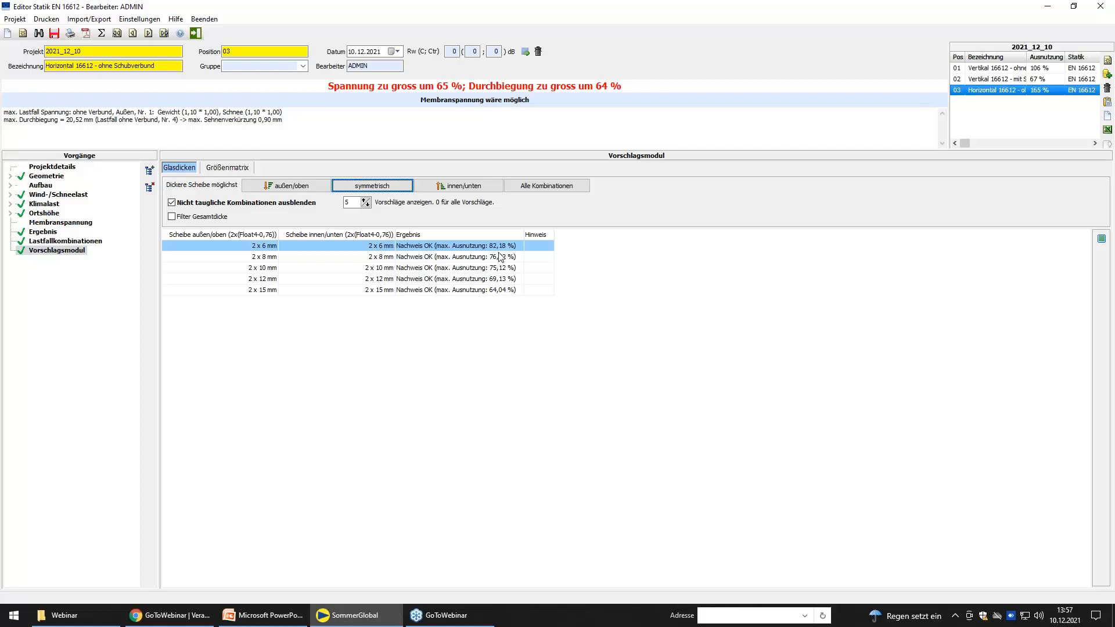
pyautogui.click(301, 190)
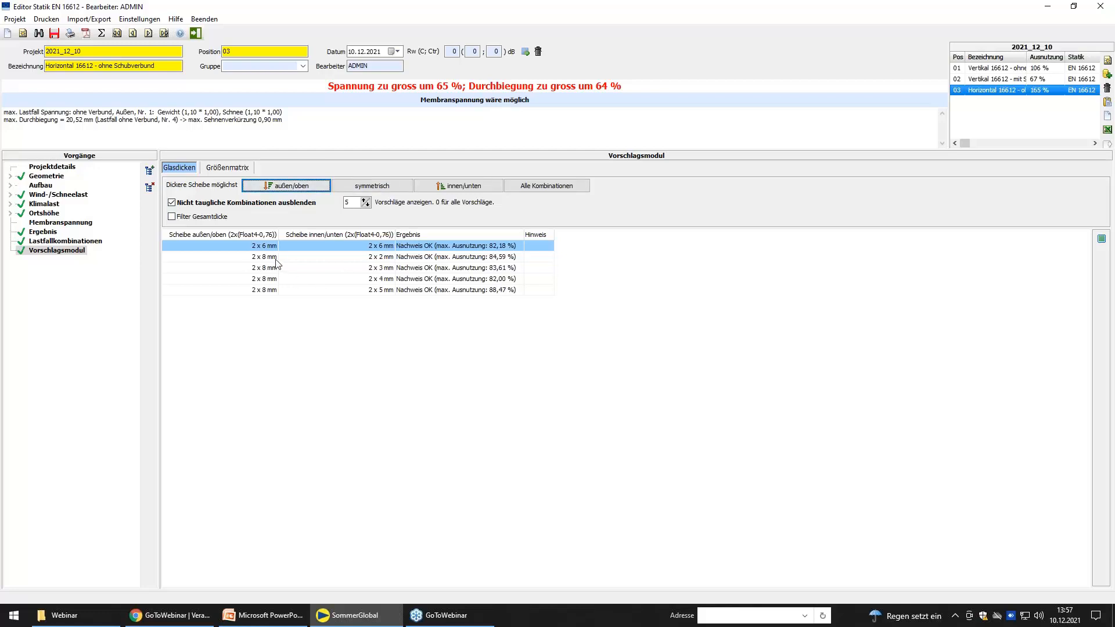
pyautogui.click(481, 194)
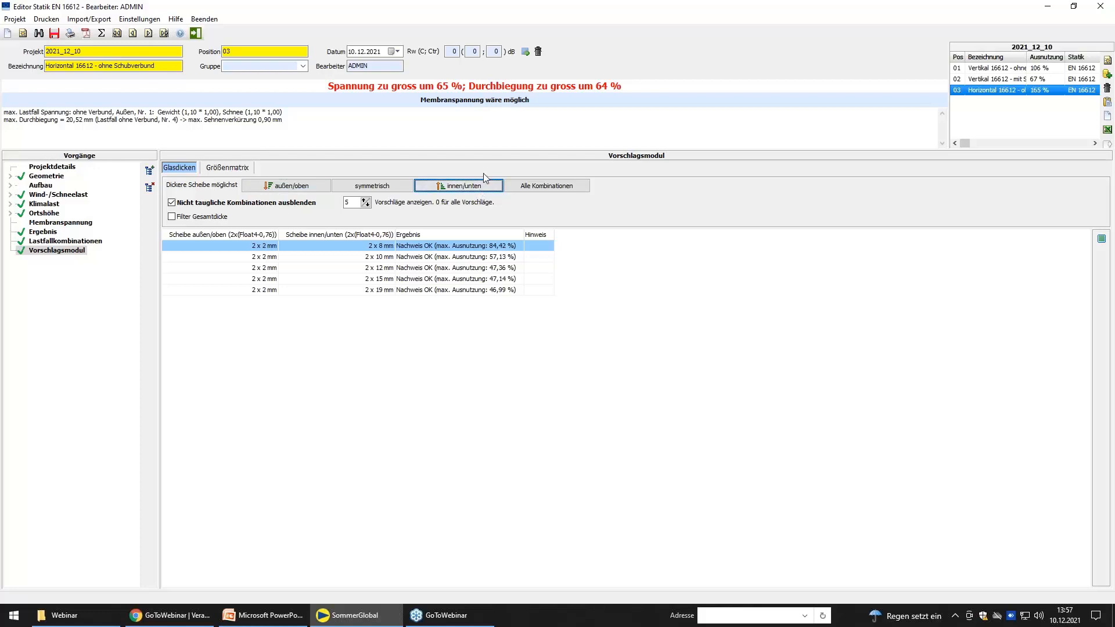
# Apply the symmetric suggestion with 2 x 6 mm glass for both the outer and inner panes
pyautogui.click(389, 189)
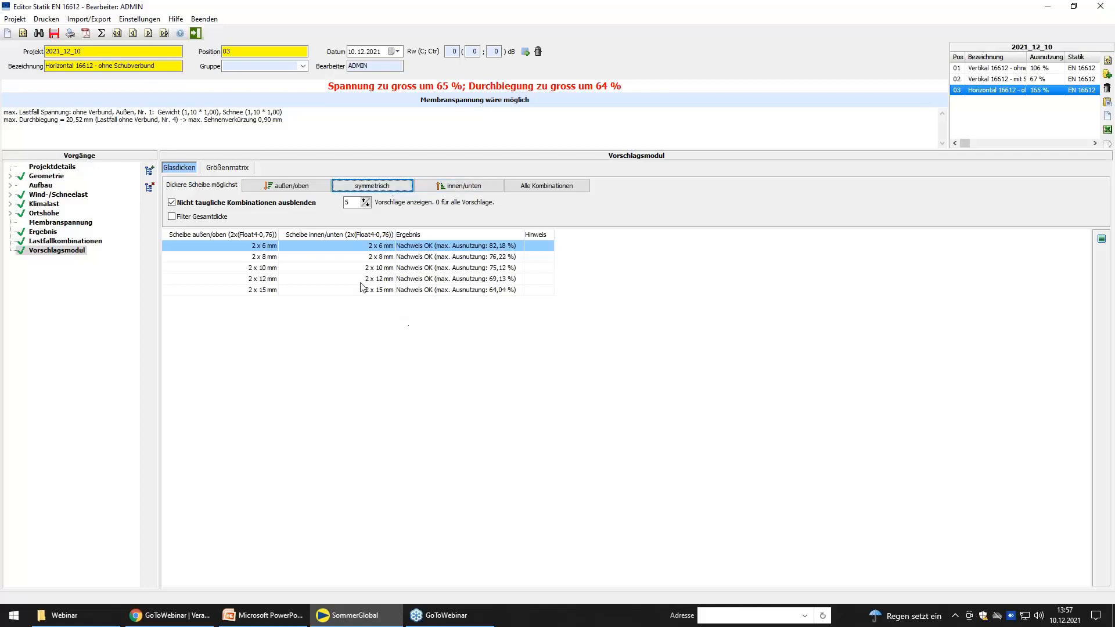
pyautogui.doubleClick(356, 251)
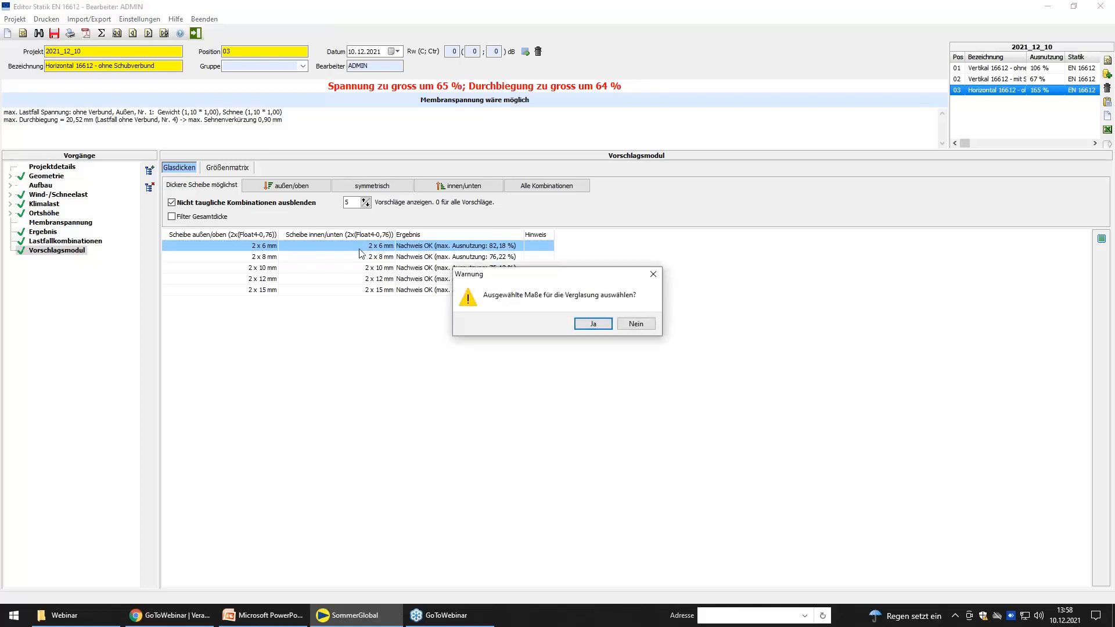
pyautogui.click(601, 326)
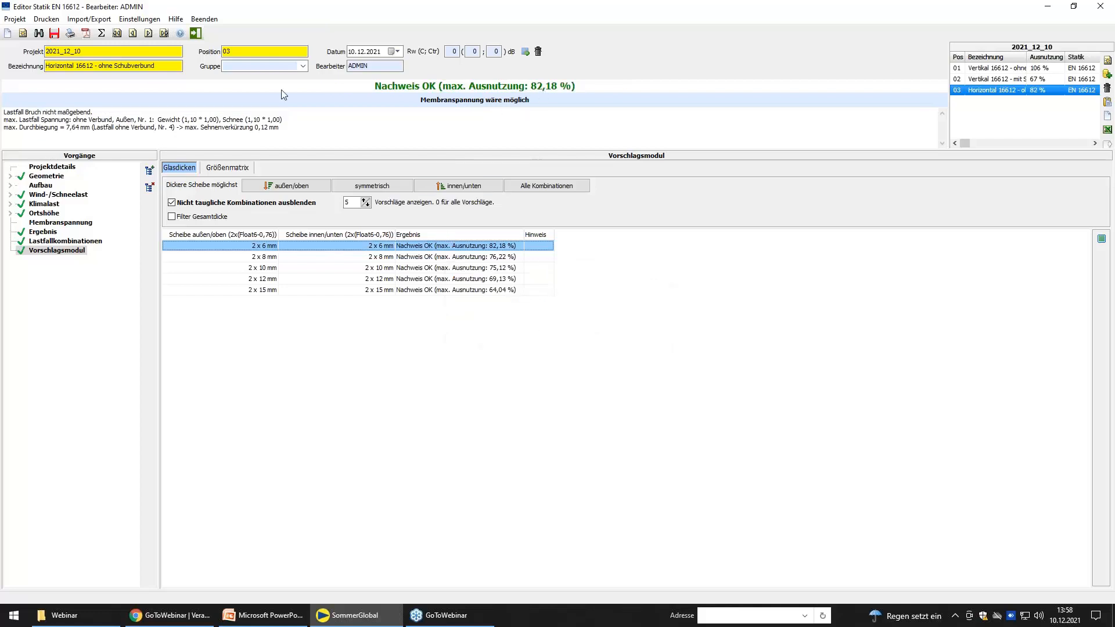
# Review the build-up of position 03 and the loads and overall verdict in its verification report
pyautogui.click(41, 185)
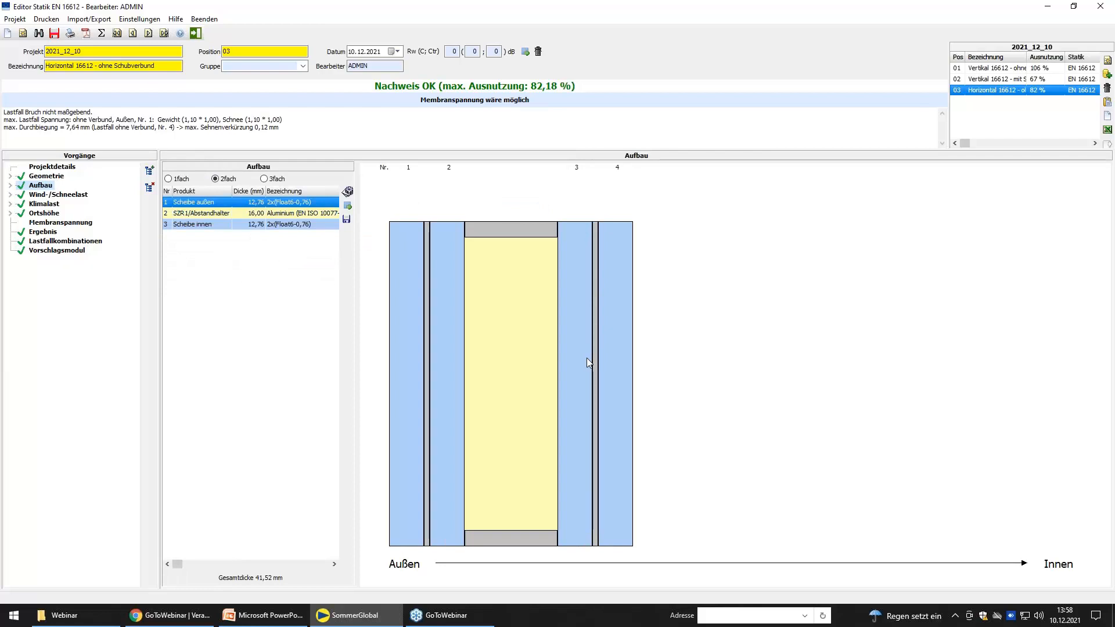
pyautogui.click(43, 231)
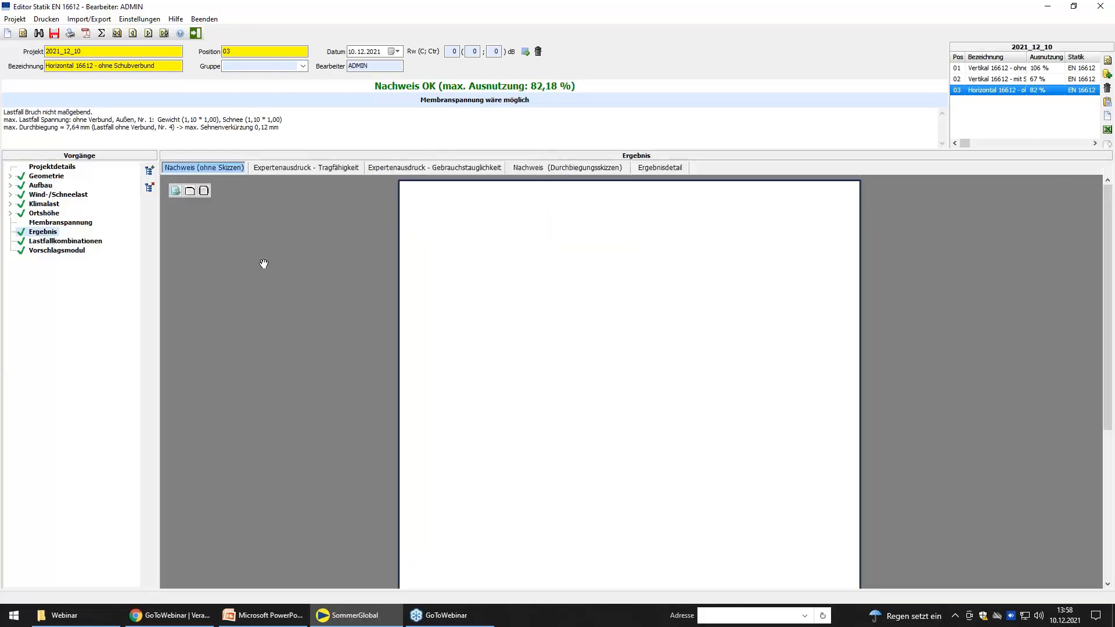
pyautogui.scroll(-5, 677, 441)
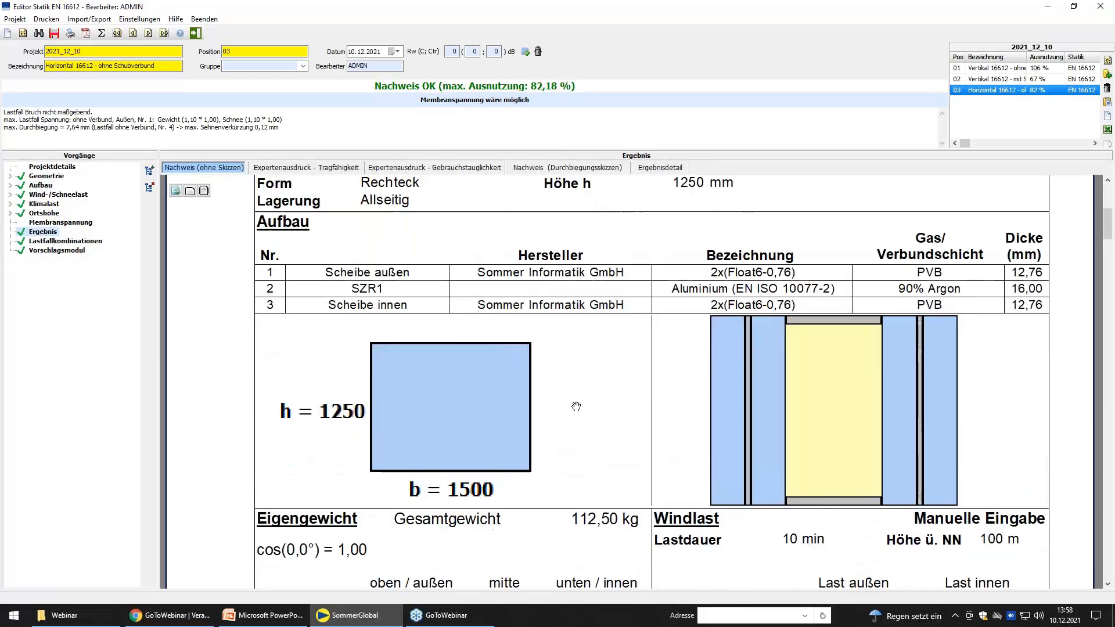
pyautogui.scroll(-1, 920, 290)
pyautogui.scroll(-2, 921, 308)
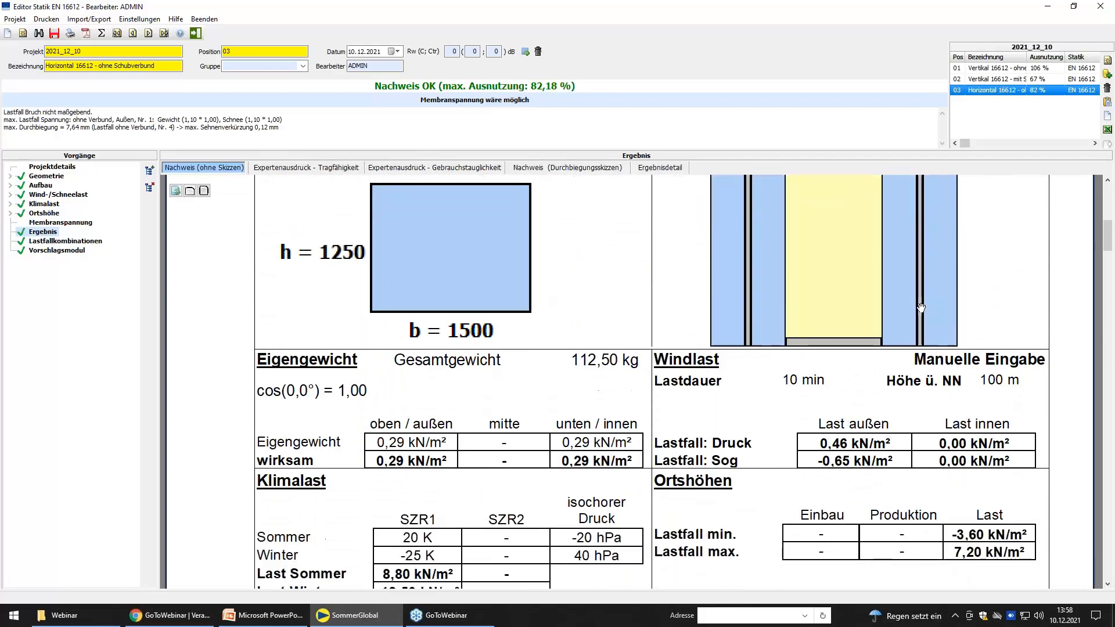
pyautogui.scroll(-4, 920, 308)
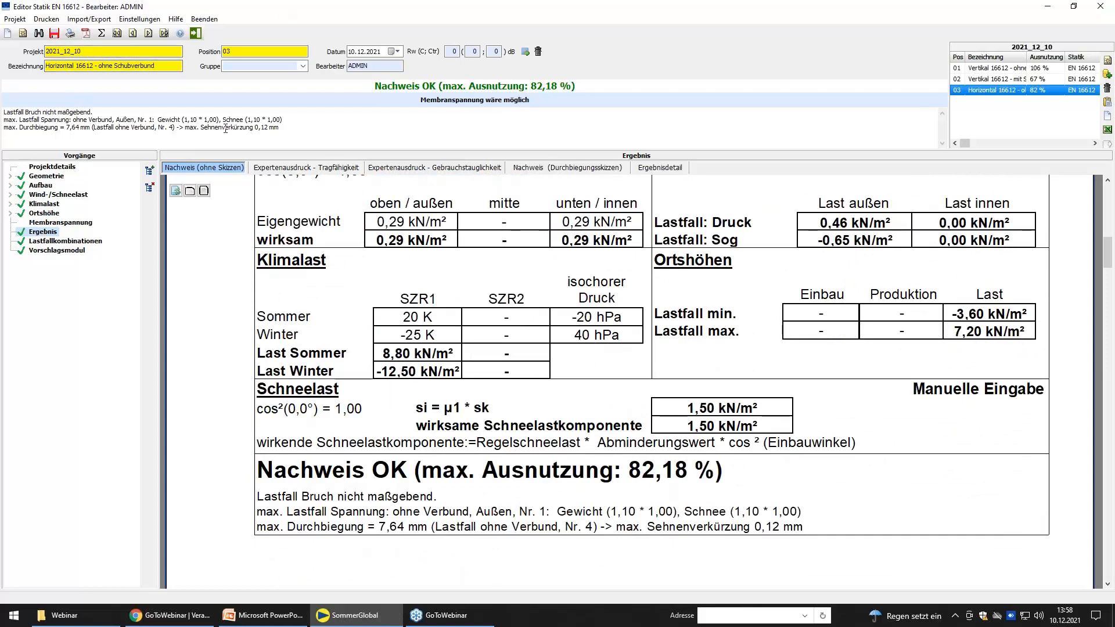
# Examine the size matrix of position 03 for widths and heights of 500 to 2000 mm, by stress utilisation and by deflection utilisation
pyautogui.click(58, 251)
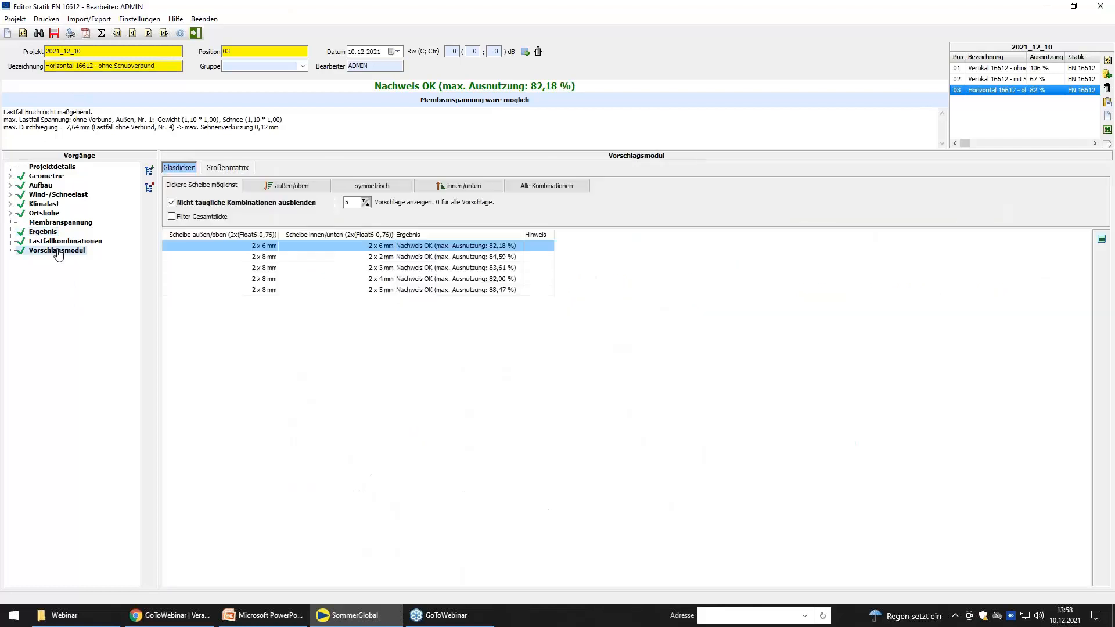
pyautogui.click(219, 169)
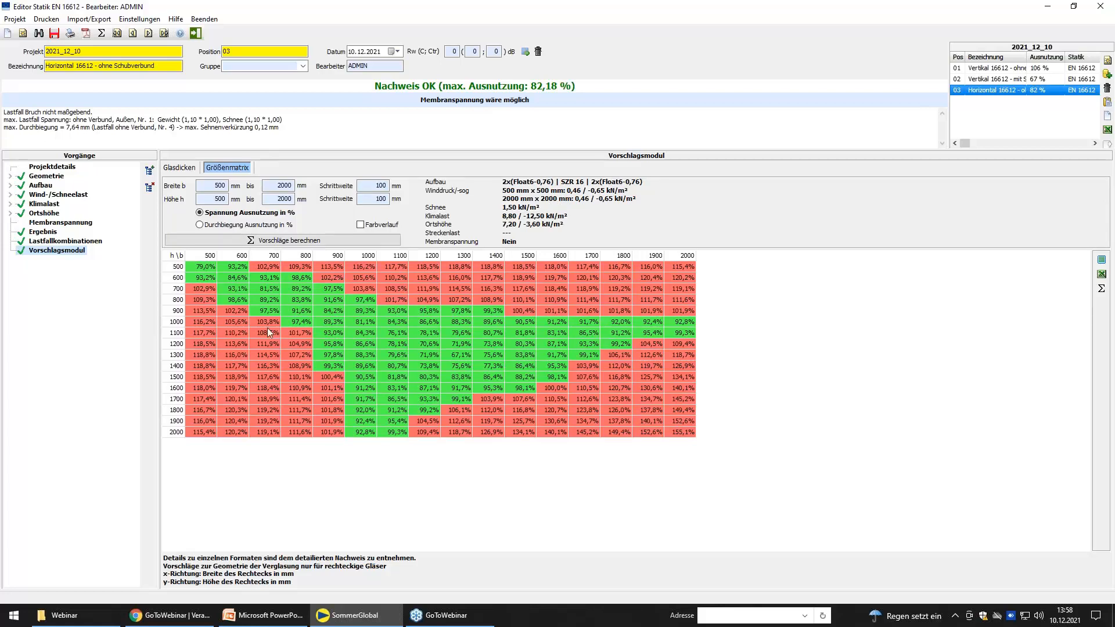
pyautogui.moveTo(397, 268)
pyautogui.moveTo(427, 436)
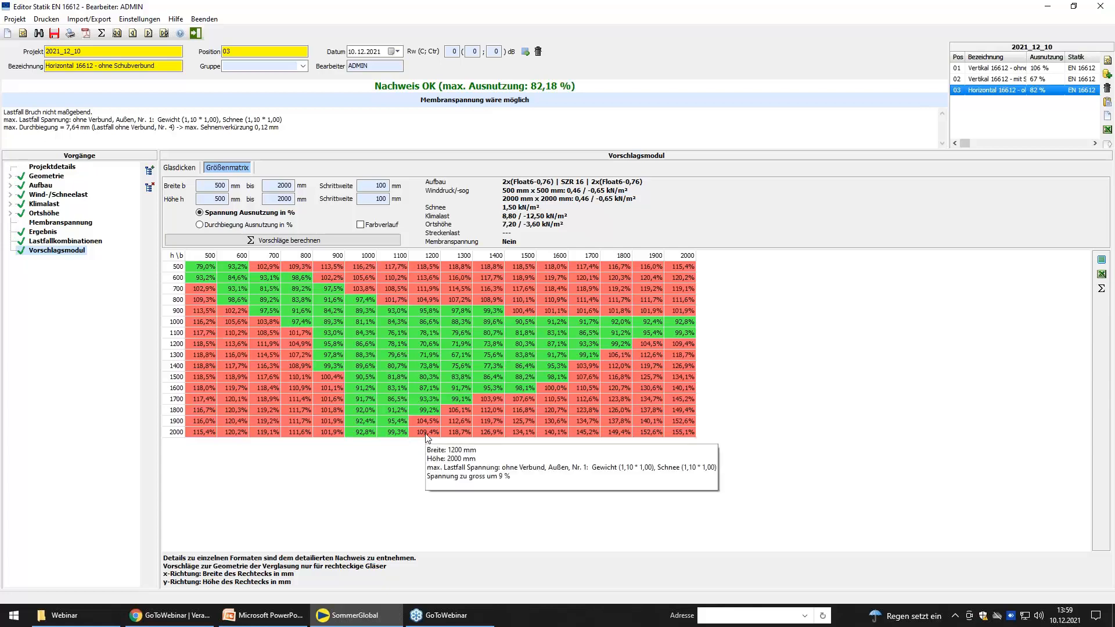
pyautogui.click(247, 226)
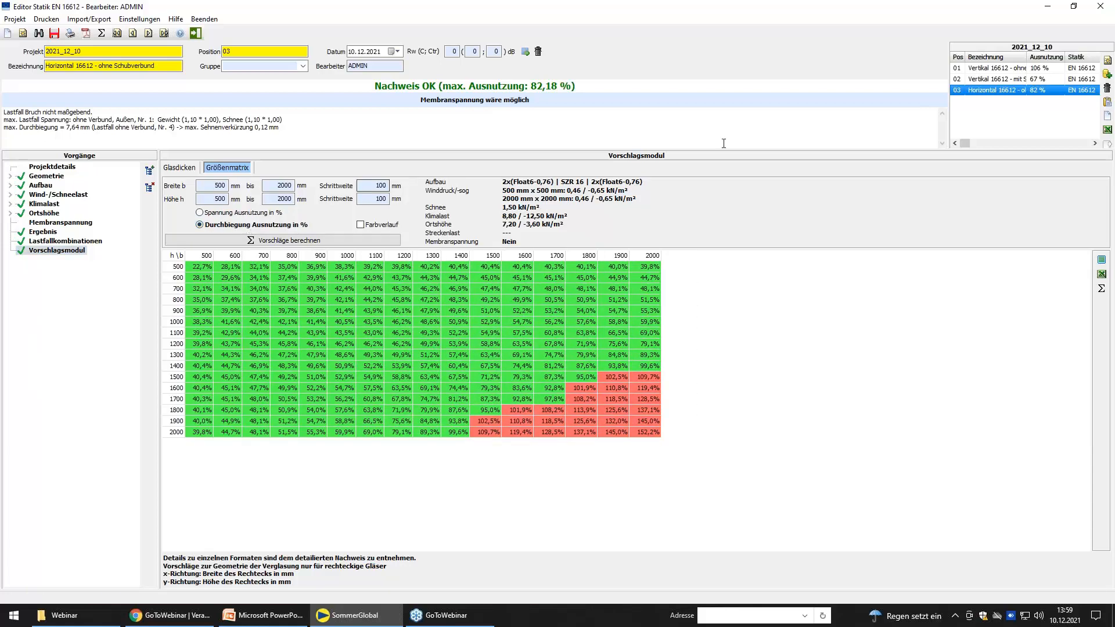
# Export the size matrix to Excel, review its stress and deflection tables, and close the workbook without saving
pyautogui.click(1097, 274)
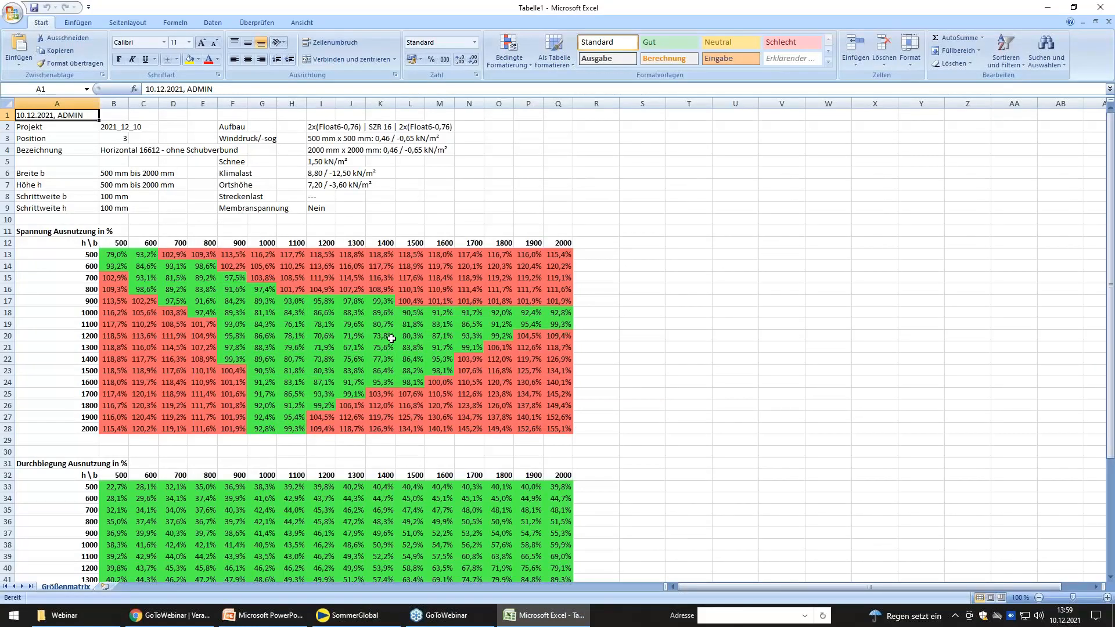
pyautogui.scroll(-4, 392, 338)
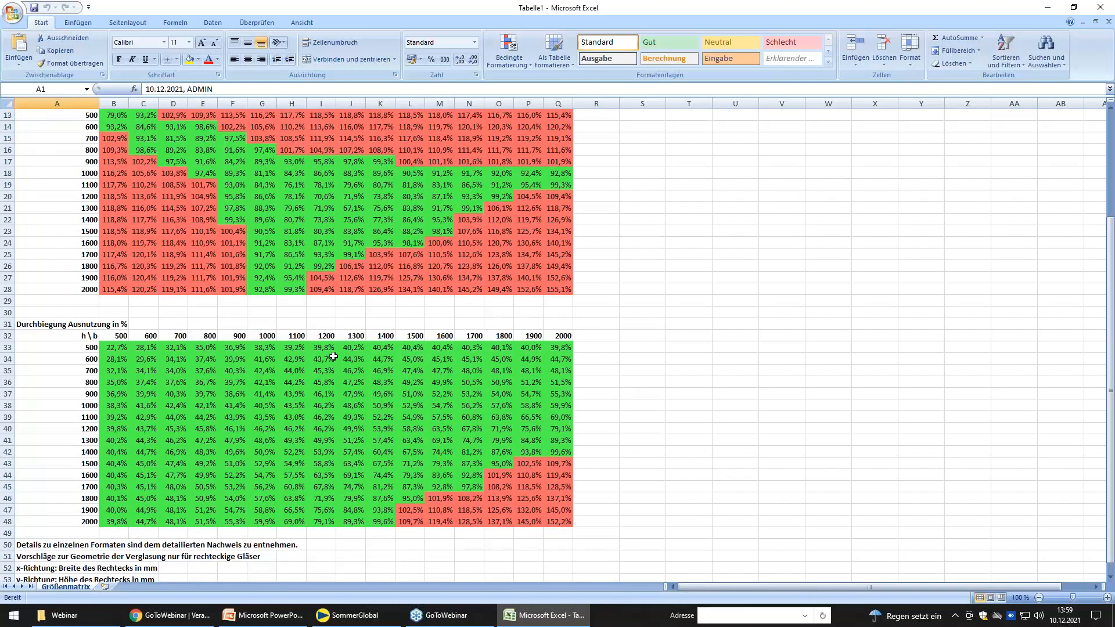
pyautogui.click(1101, 9)
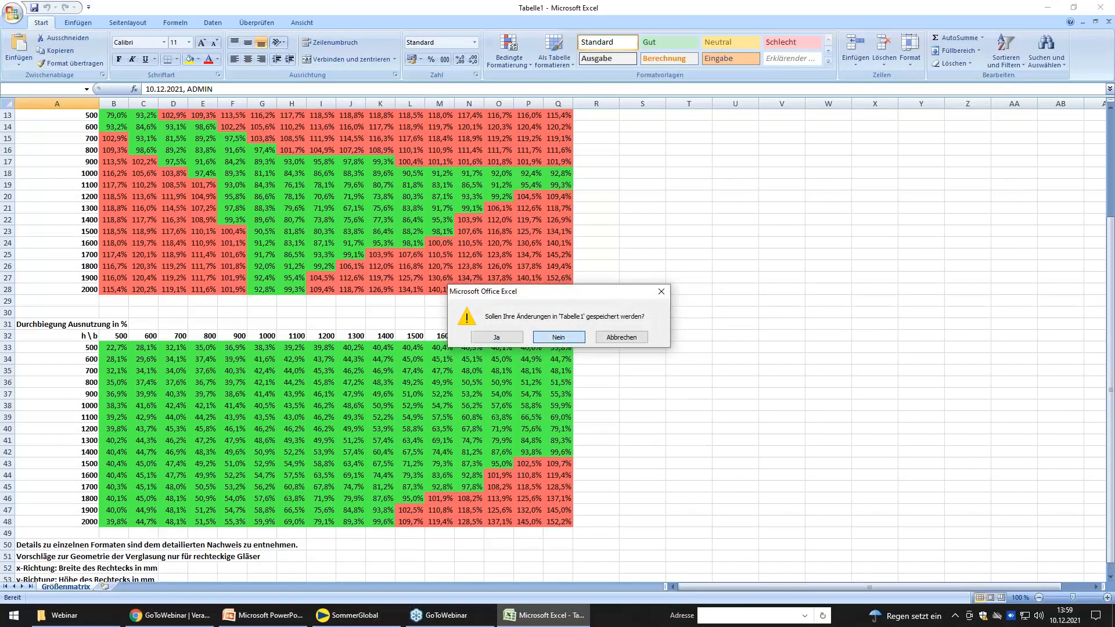
pyautogui.click(556, 337)
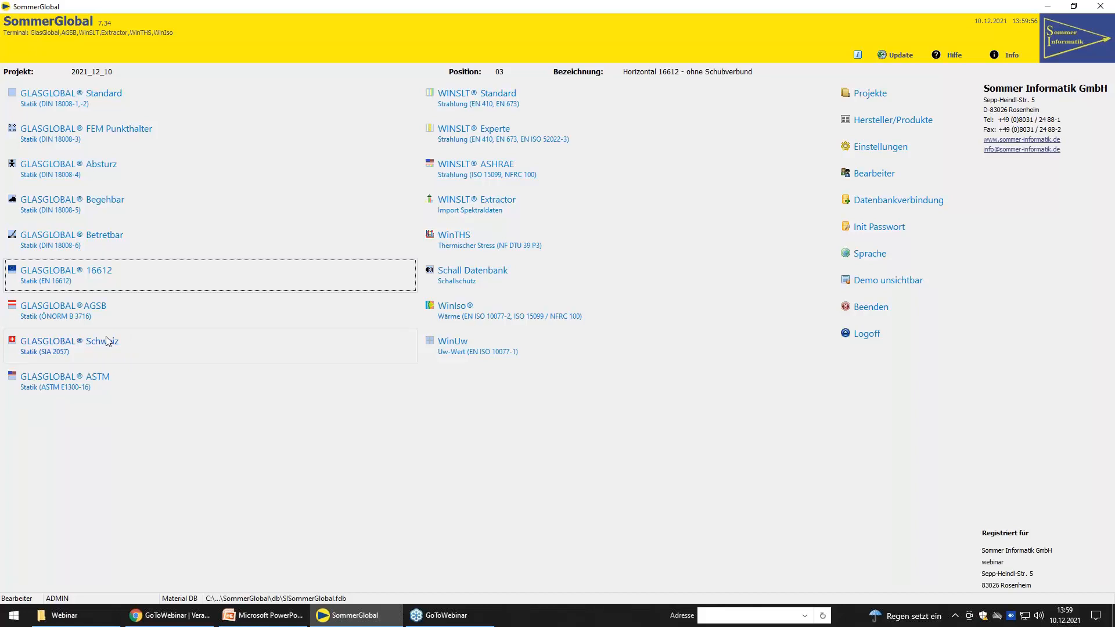
# Switch to the closing slide with further information in the PowerPoint presentation
pyautogui.hotkey('alt', 'Tab')
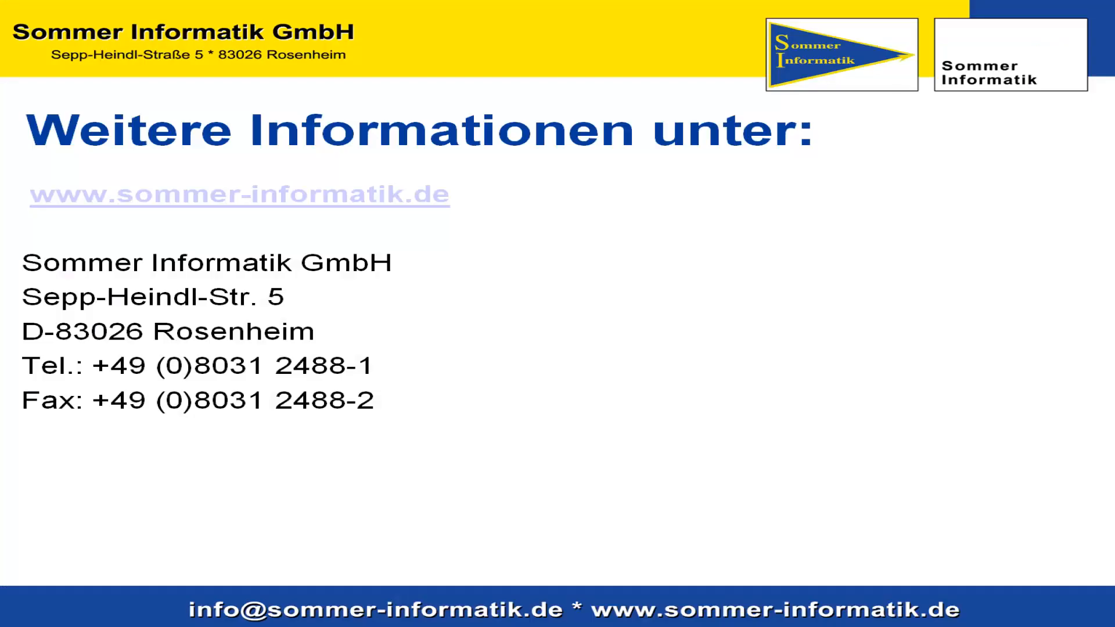